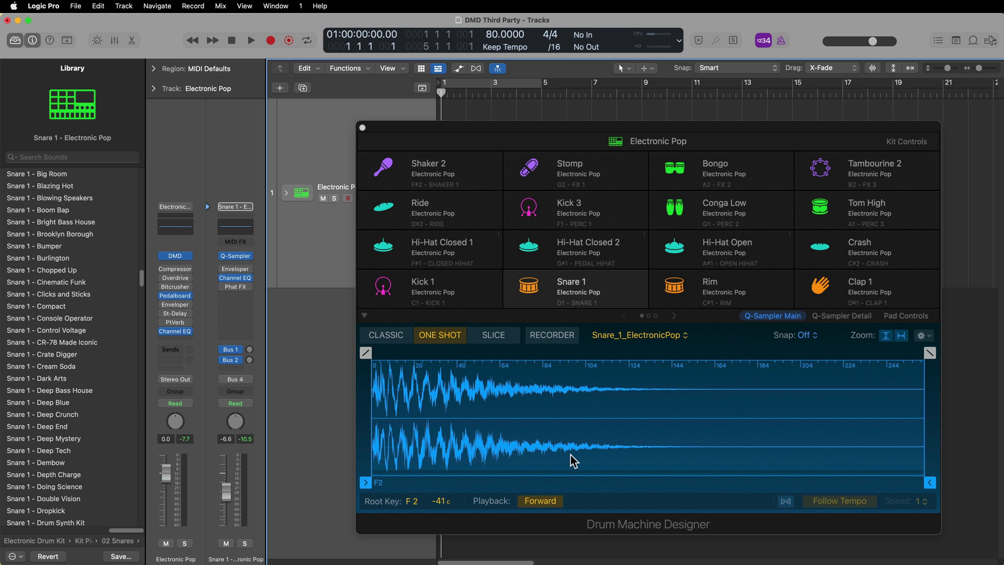
Step: Select the Electronic Pop kit header in Drum Machine Designer to show its Kit Controls
left_click(717, 147)
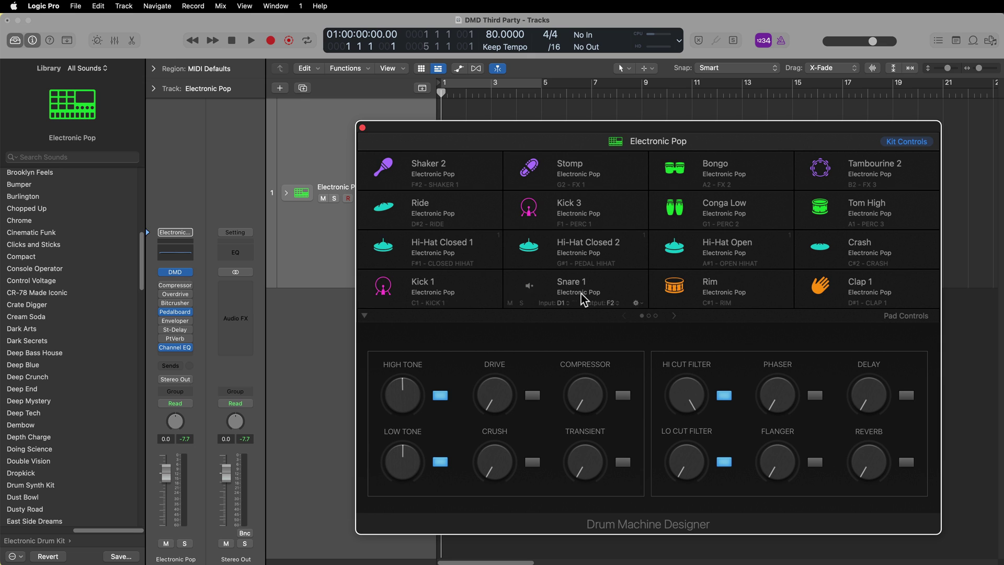
mouse_move(430, 274)
Step: Clear the Snare 1 pad so it becomes an empty Inst 4 pad
left_click(621, 287)
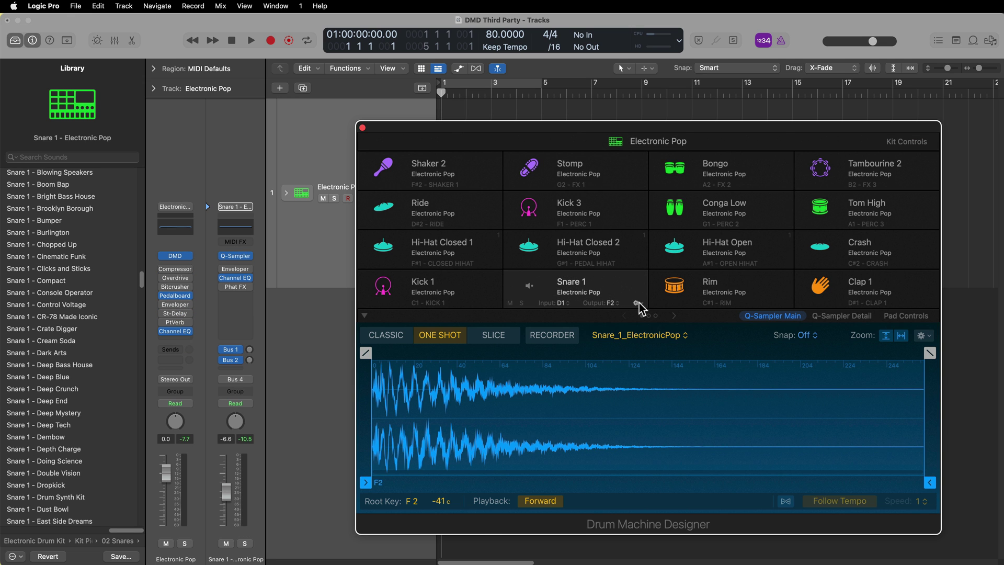
left_click(637, 303)
left_click(678, 390)
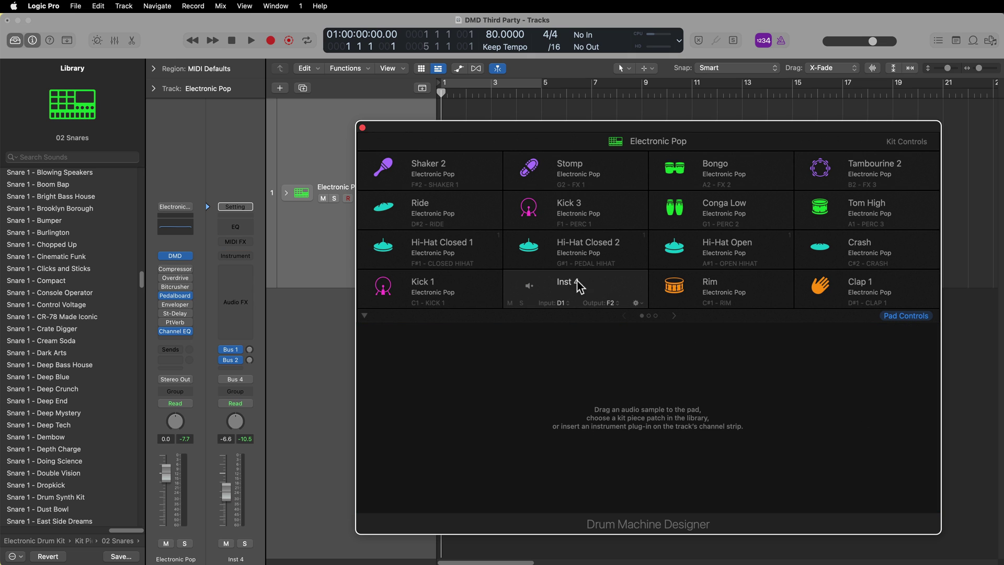
mouse_move(607, 281)
mouse_move(475, 290)
Step: Close Drum Machine Designer and select the Inst 4 sub-track in the expanded Electronic Pop stack
left_click(636, 302)
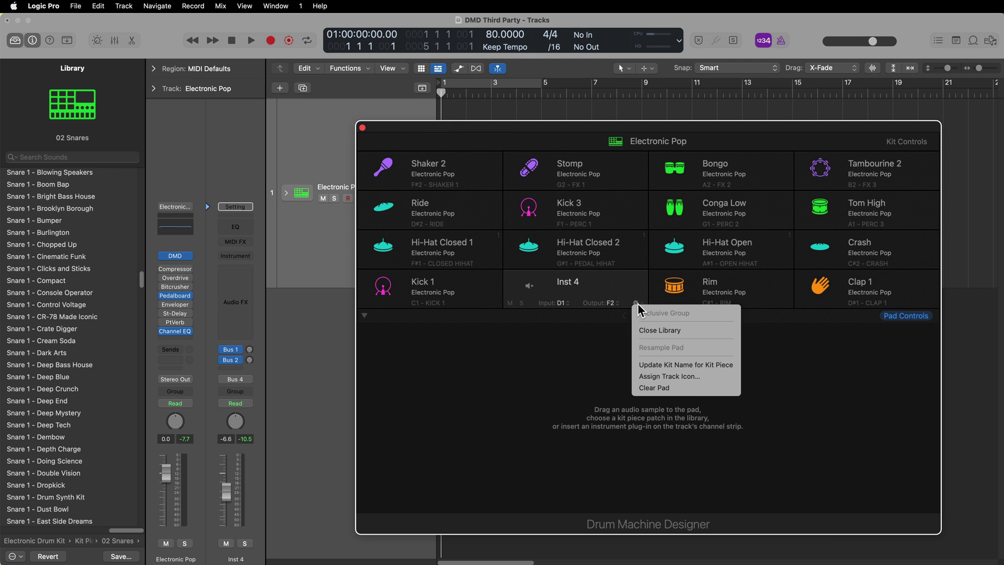
left_click(692, 388)
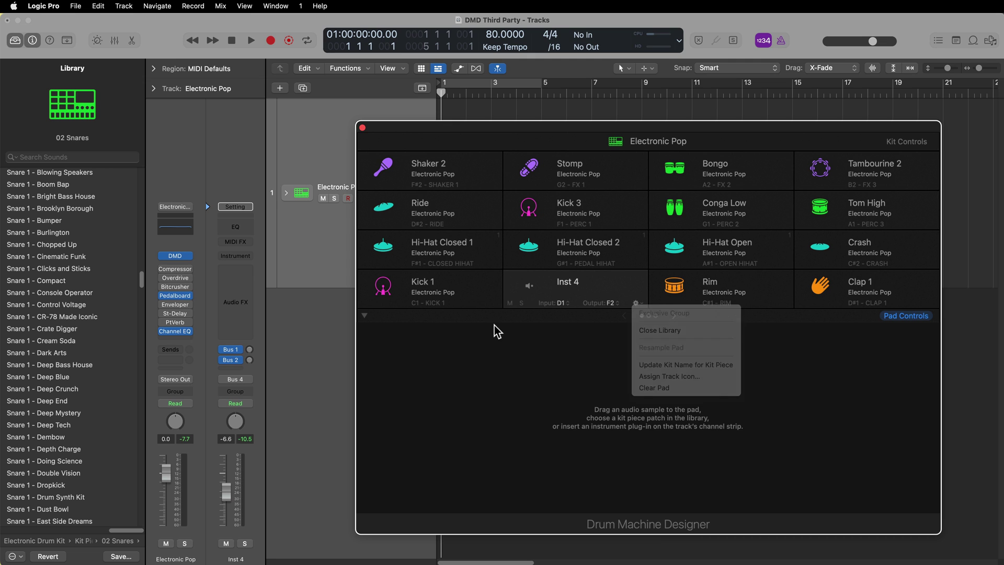
left_click(362, 128)
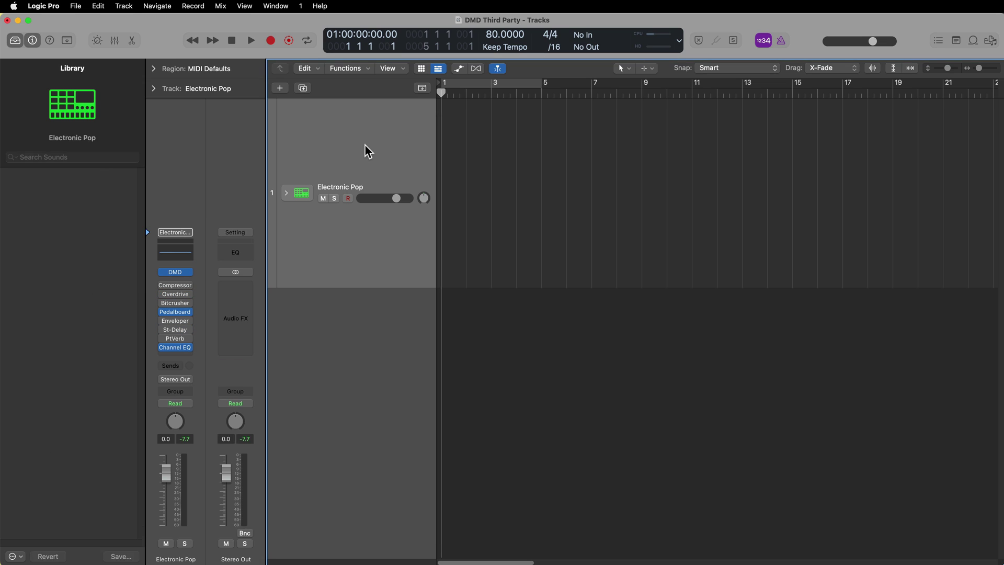
left_click(286, 192)
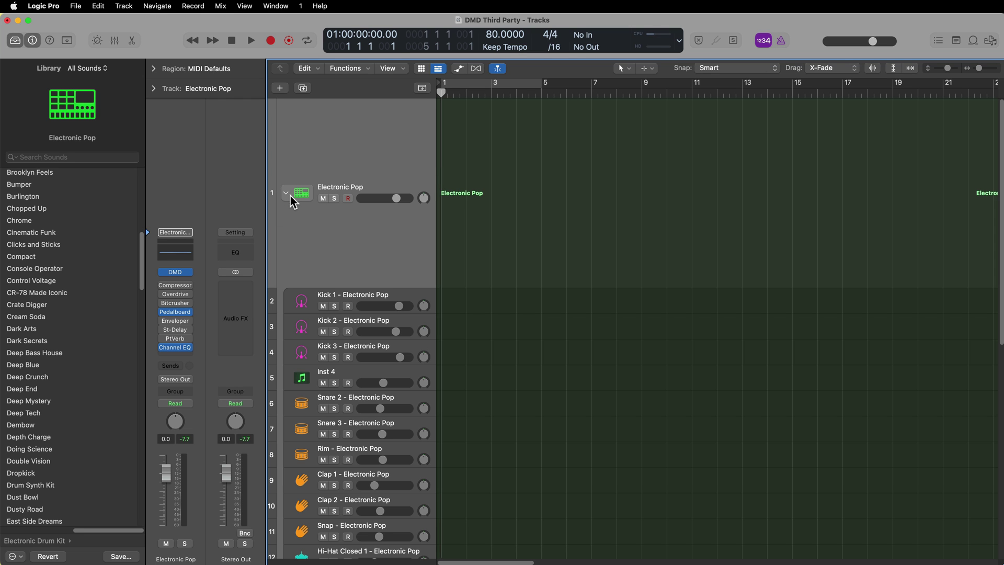
left_click(286, 192)
left_click(286, 192)
left_click(363, 369)
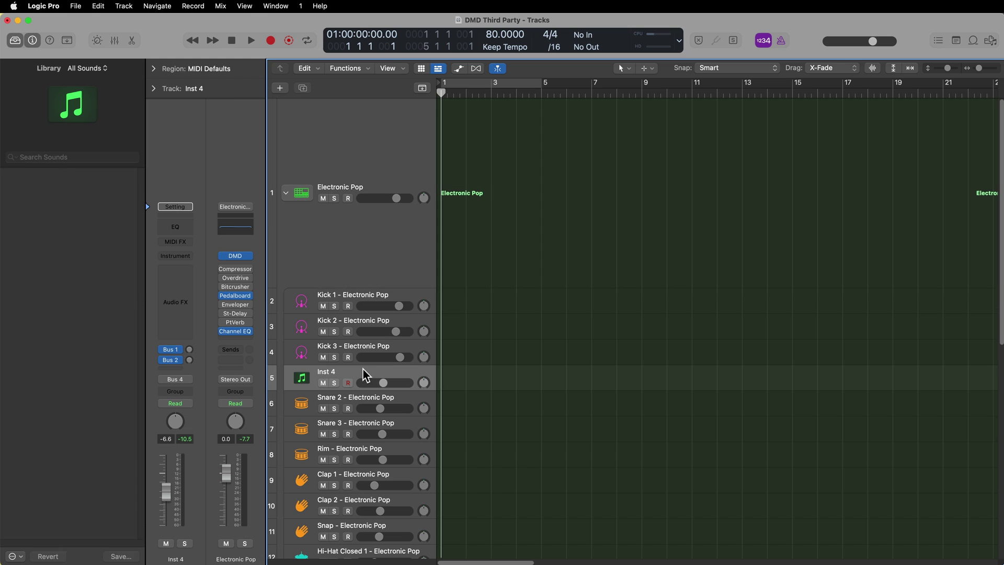
Step: Load Kontakt 7 (Stereo) on the Inst 4 mixer channel and open its window
key("x")
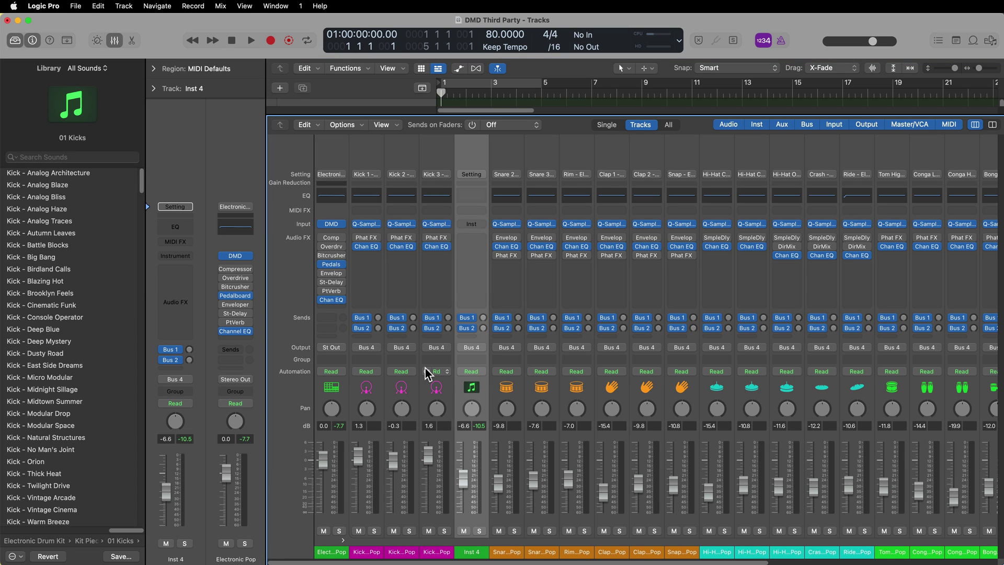
left_click(475, 225)
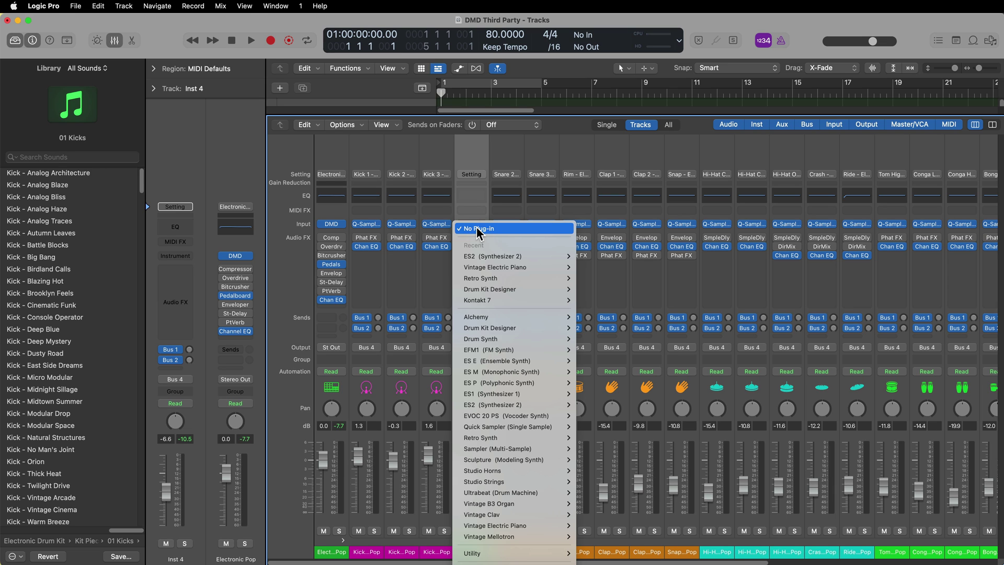
mouse_move(511, 328)
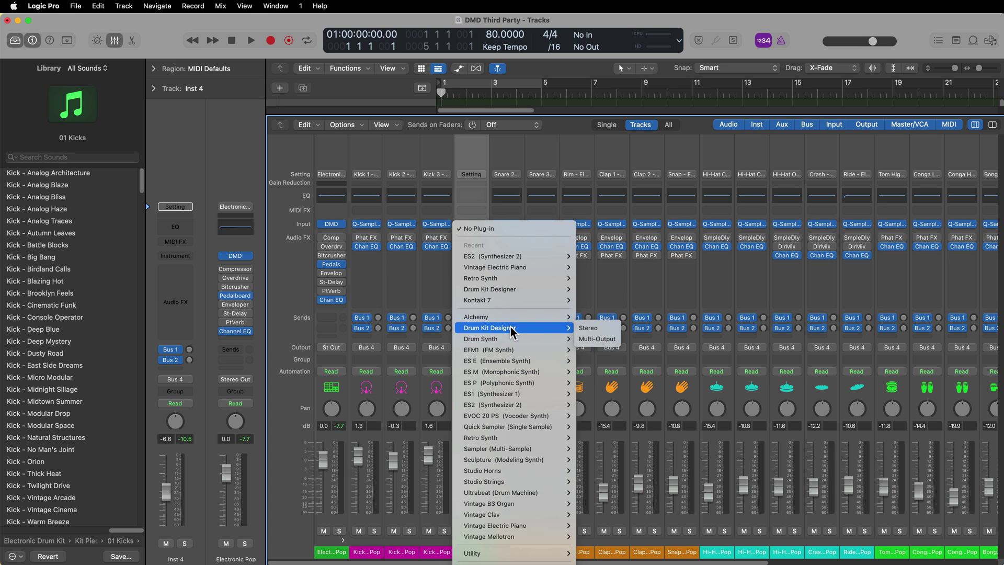
mouse_move(509, 304)
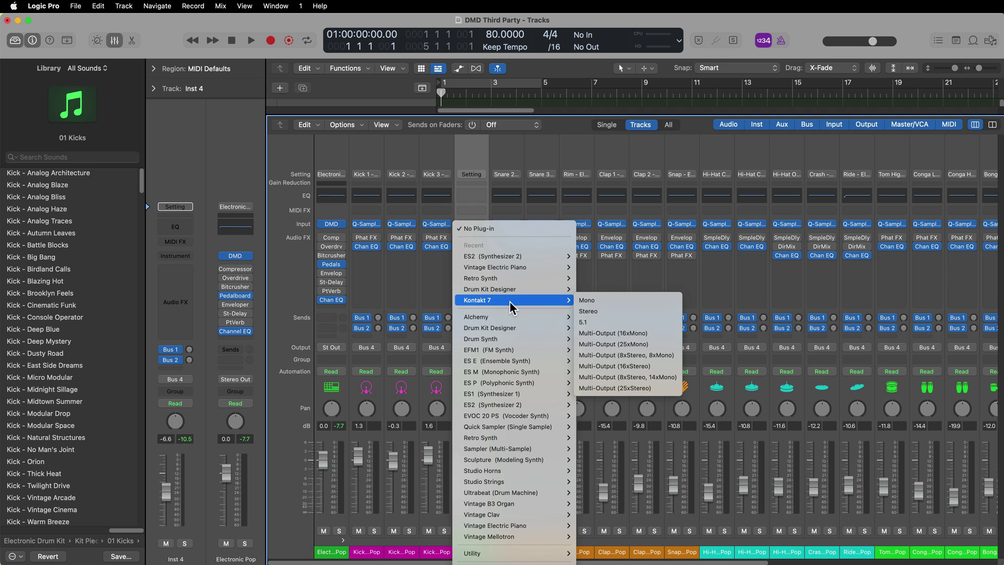
left_click(615, 309)
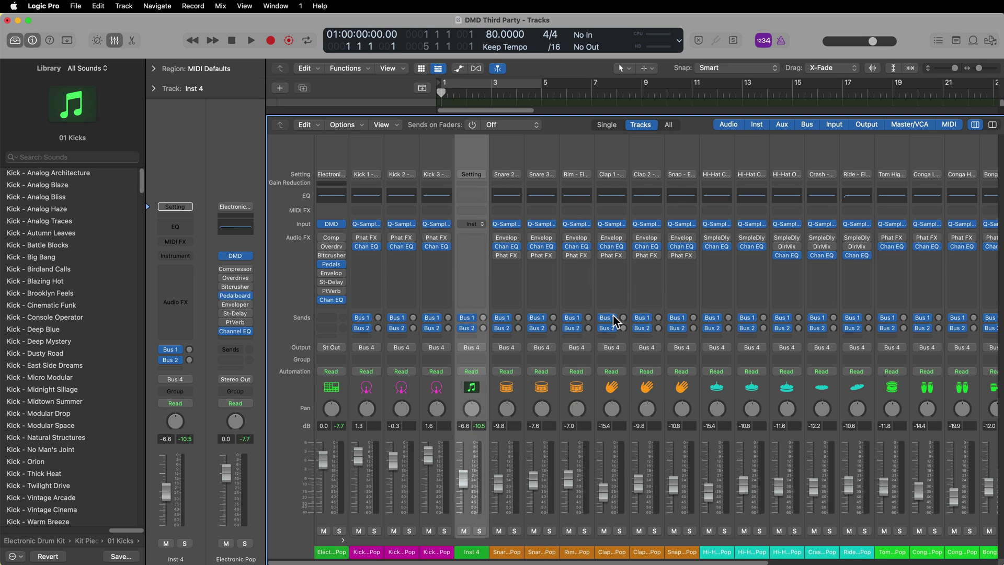
left_click(473, 224)
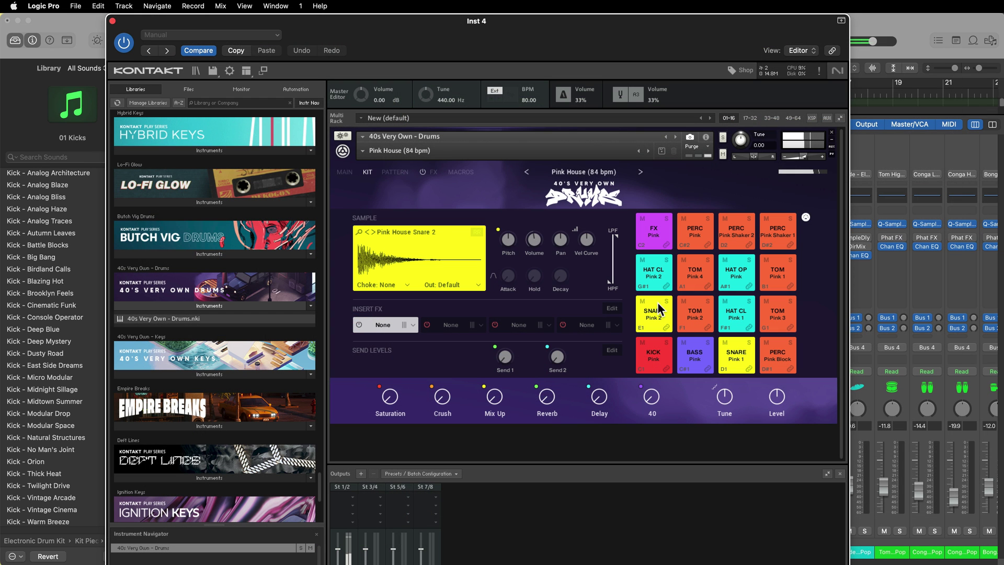
Step: Audition the 40s Very Own Drums pads on the MAIN and KIT pages, then close Kontakt 7
left_click(348, 171)
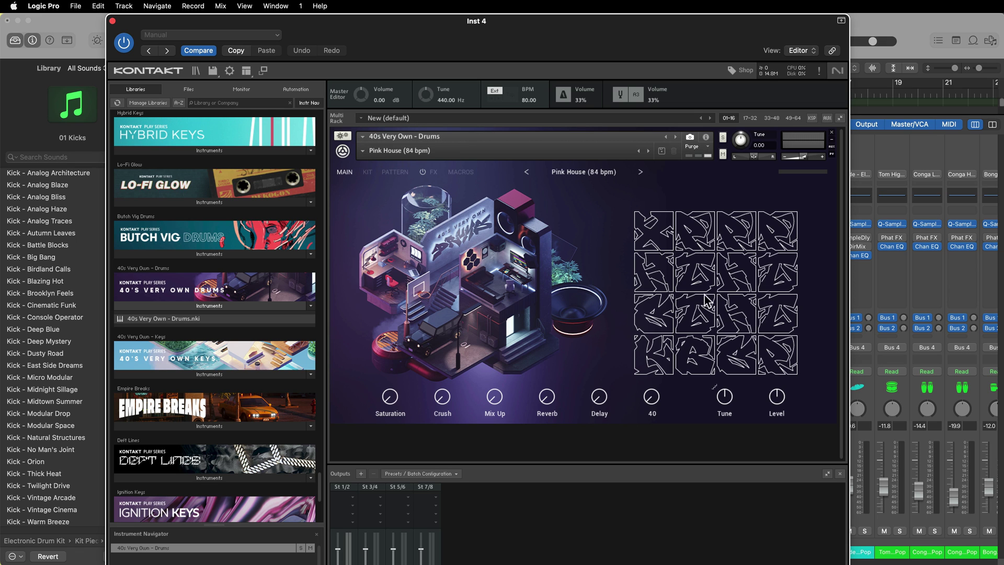
left_click(653, 318)
left_click(651, 314)
left_click(369, 173)
left_click(660, 316)
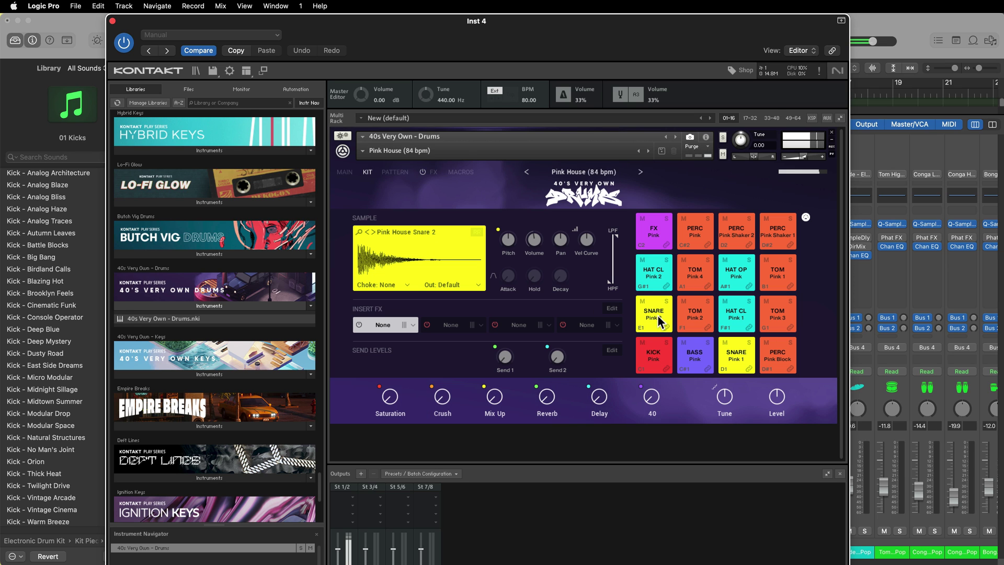
left_click(112, 21)
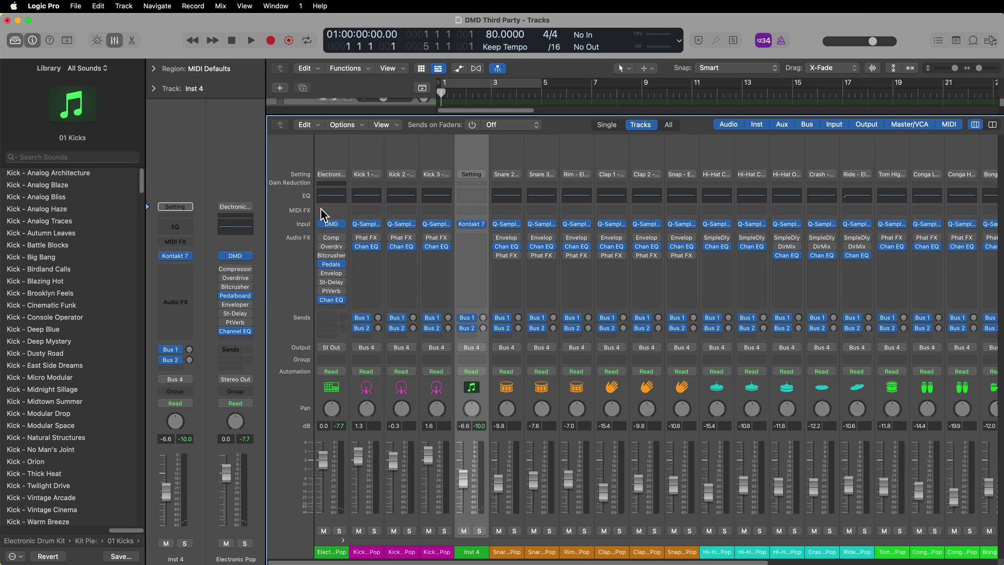
Step: Set the Inst 4 pad's output note to E1 in Drum Machine Designer
left_click(331, 224)
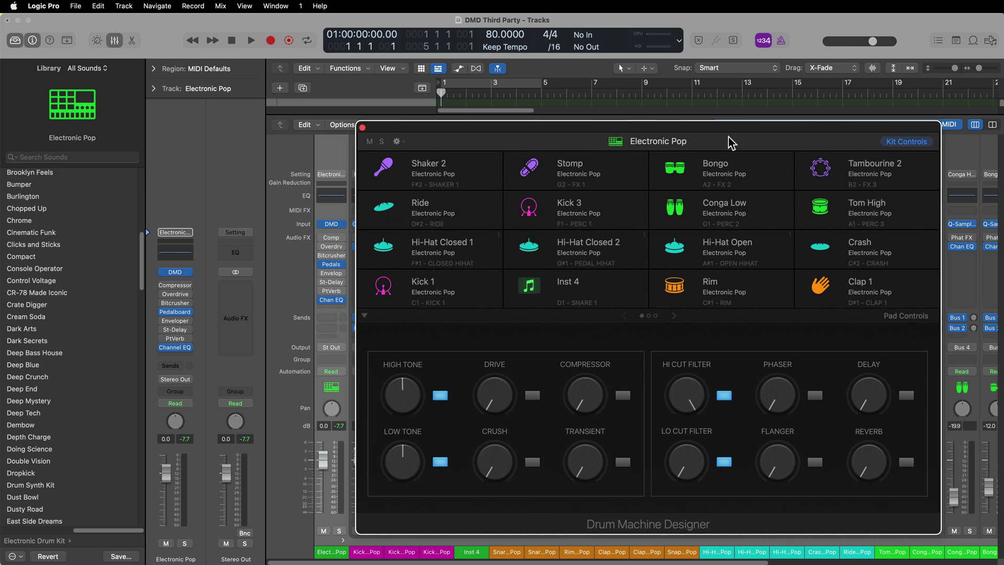
left_click_drag(729, 125, 751, 101)
left_click(634, 258)
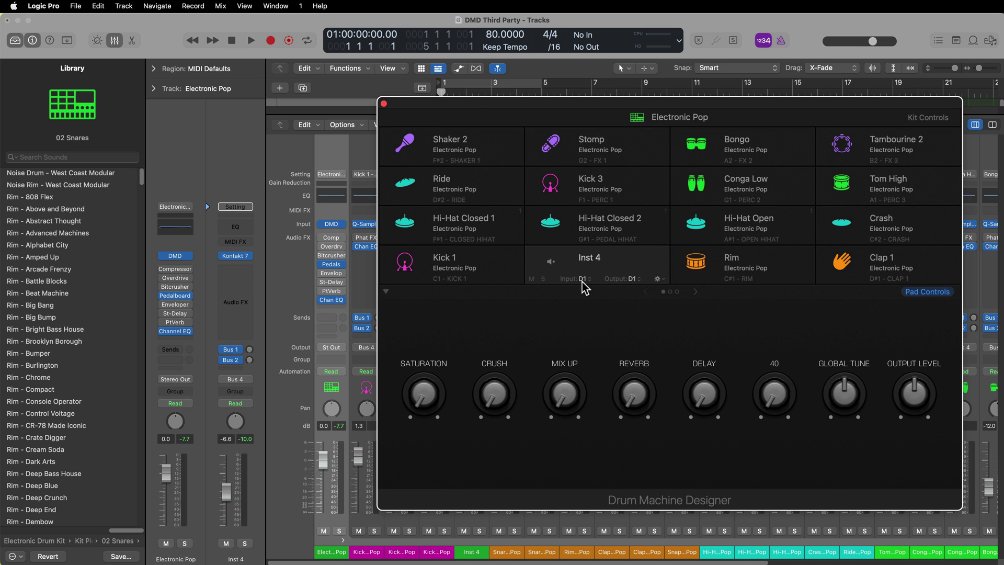
left_click(634, 284)
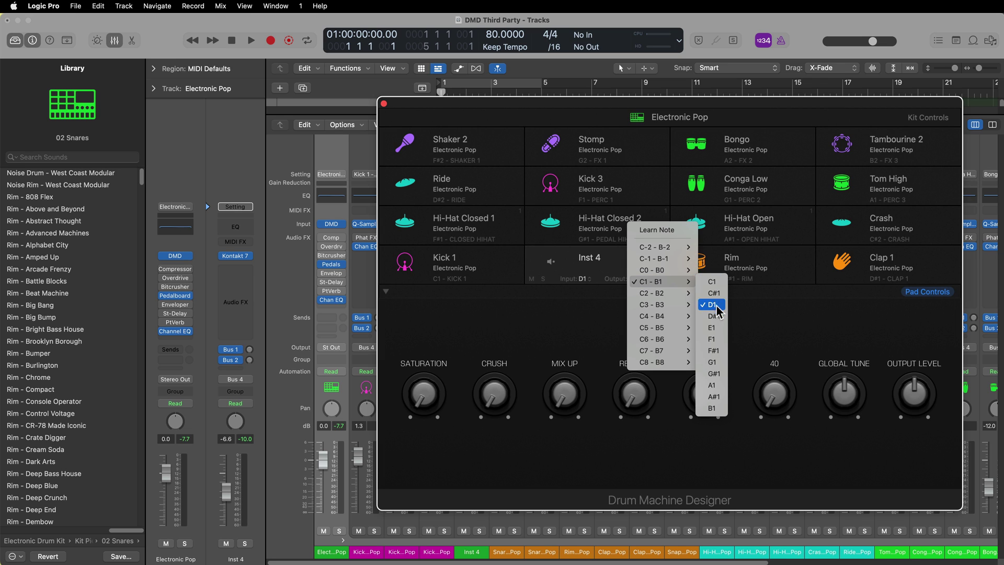
left_click(712, 327)
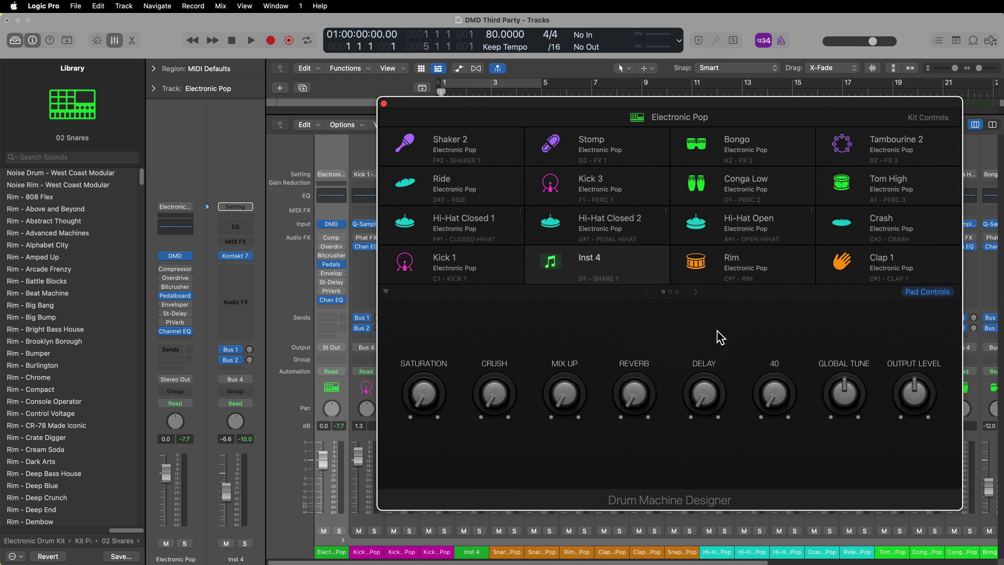
Step: Audition the Inst 4 pad and rename it 'Snare'
left_click(627, 260)
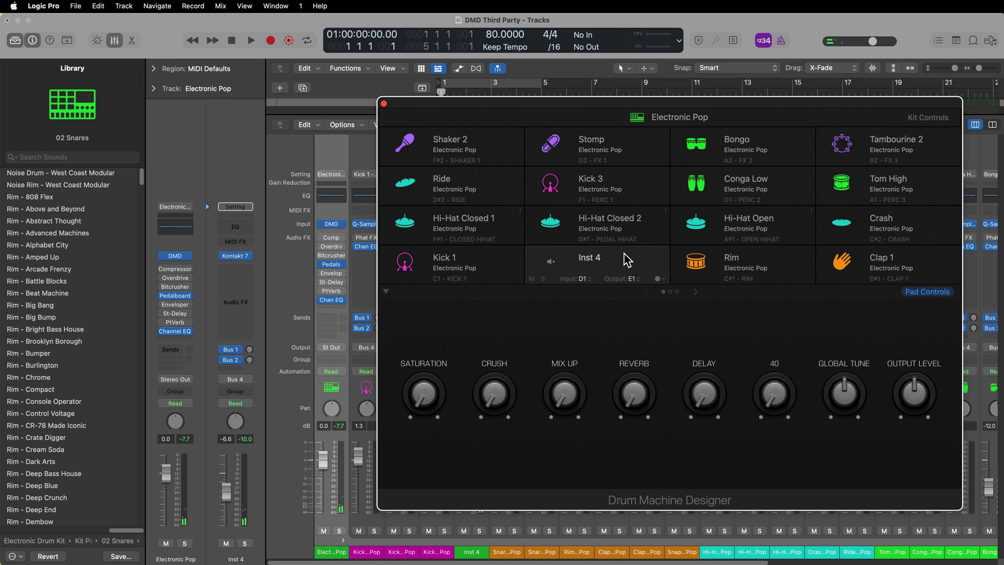
double_click(597, 258)
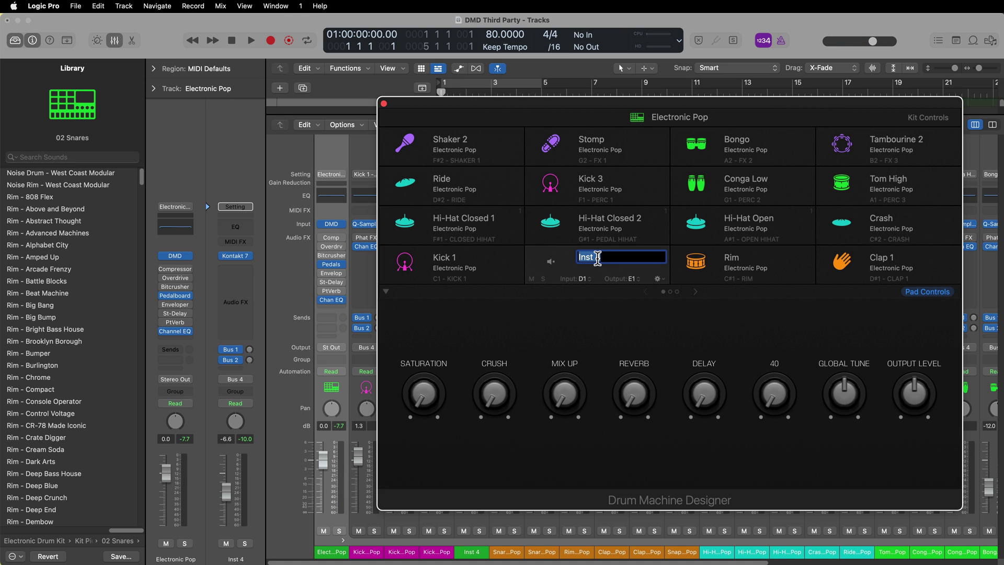
type("Snare")
key("Return")
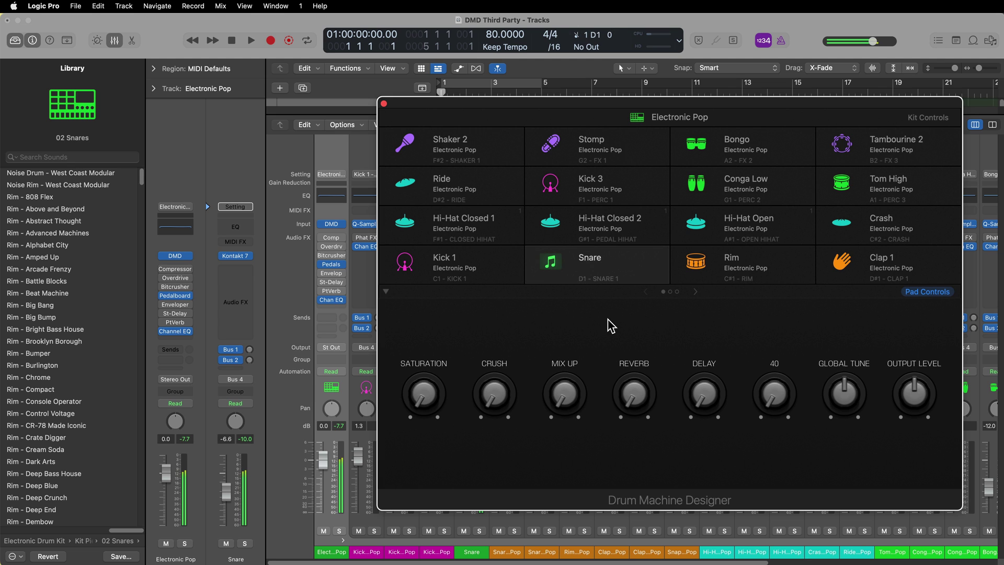
Step: Load UVI Workstation as the instrument on the Snare channel
left_click(384, 104)
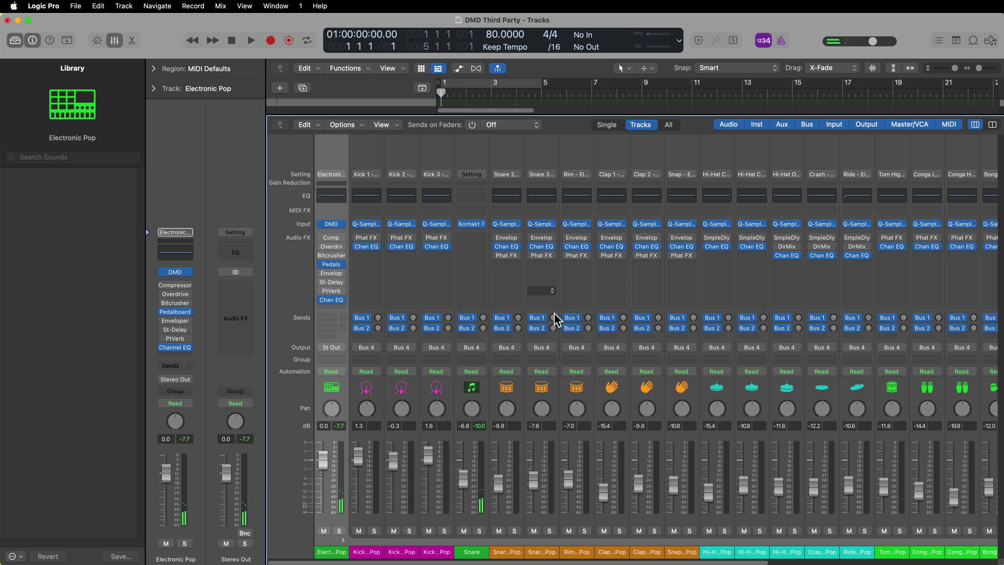
left_click(482, 224)
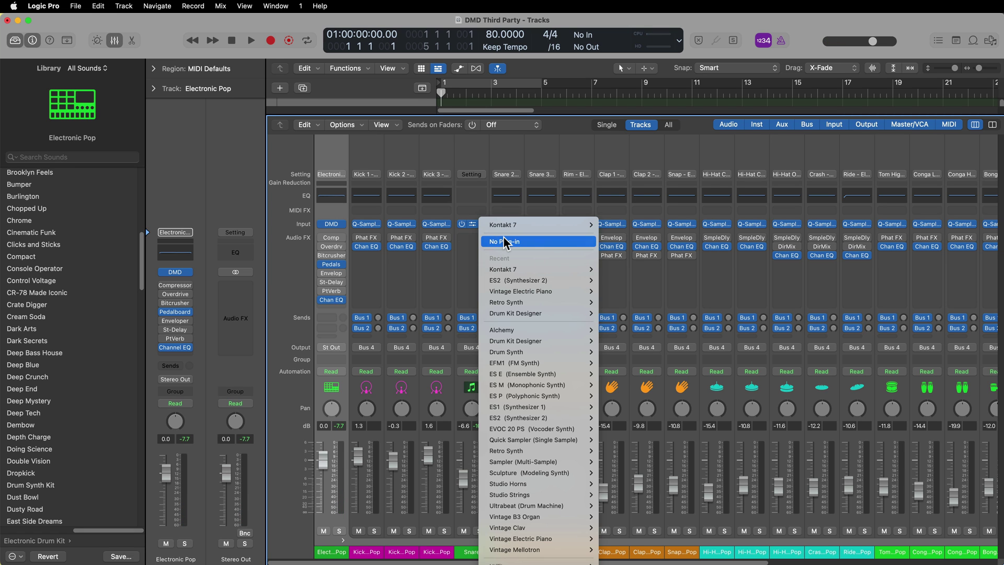
left_click(501, 230)
left_click(473, 223)
left_click(477, 234)
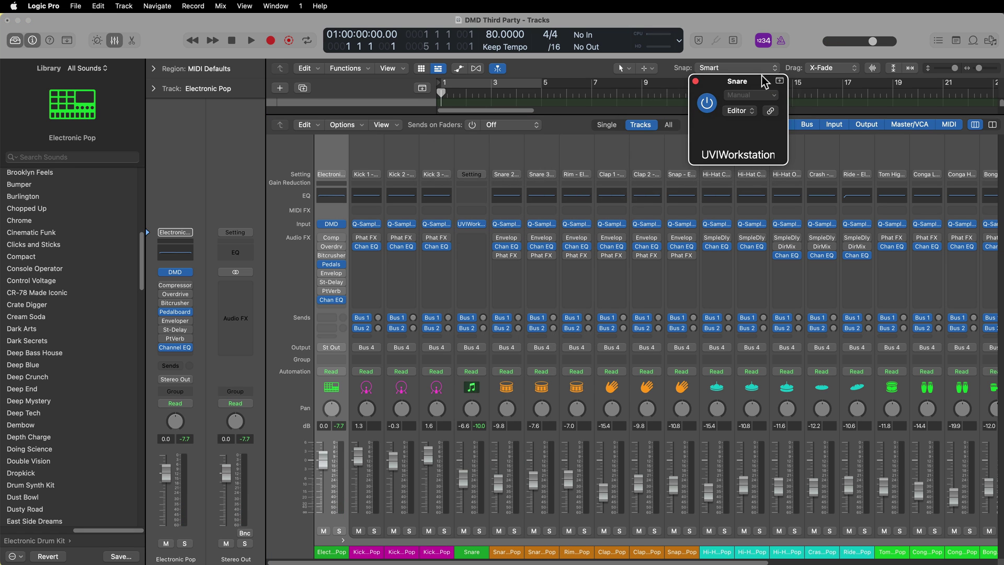
left_click_drag(574, 54, 568, 72)
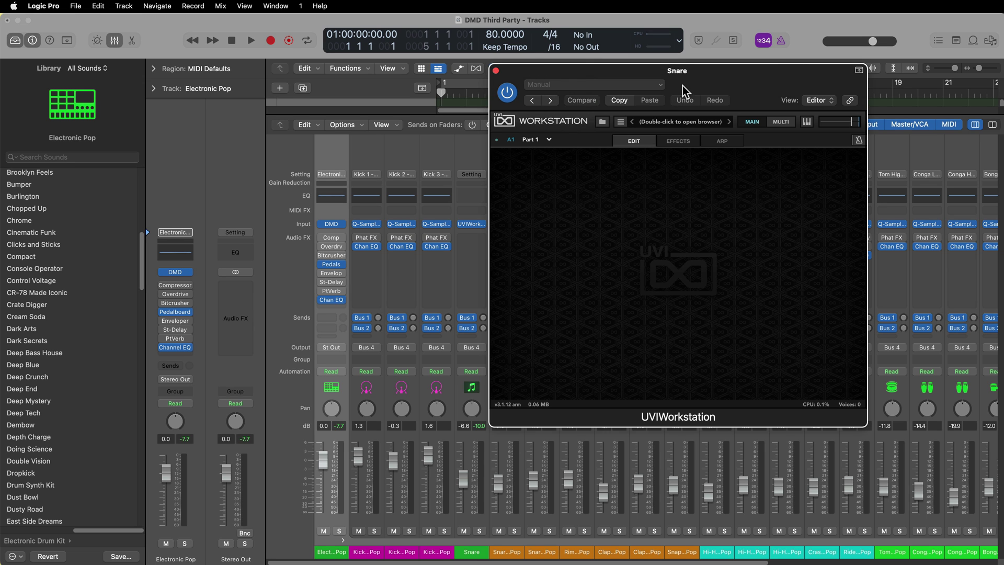
left_click_drag(699, 75, 744, 123)
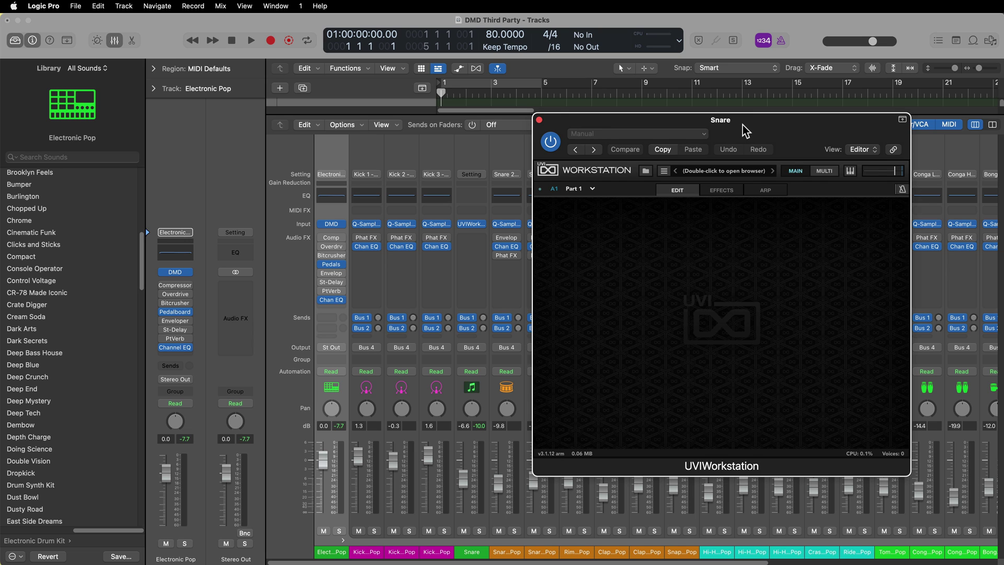
Step: Load the Drumulation soundbank's Original Machine preset in UVI Workstation
left_click(647, 171)
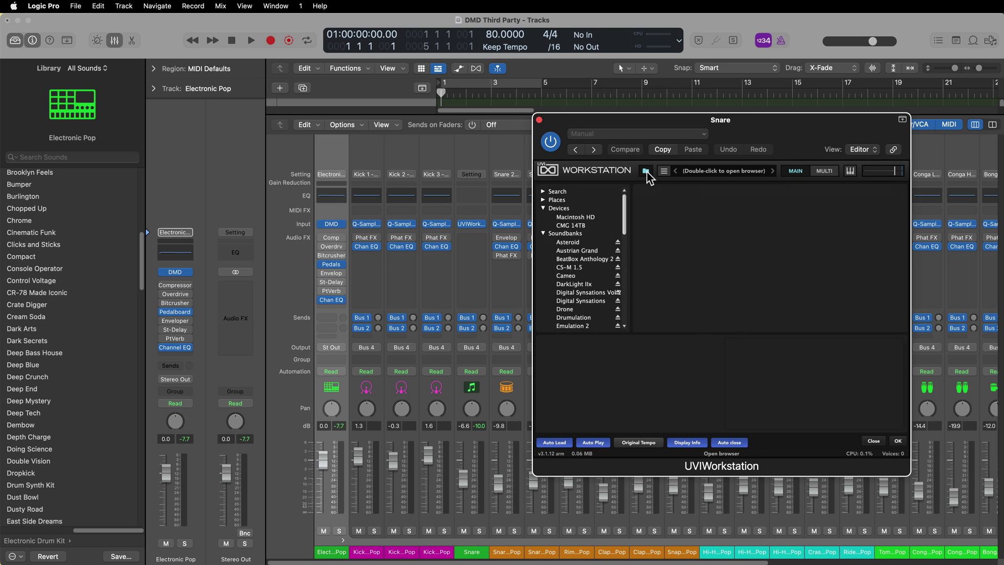
scroll(577, 290, "down", 4)
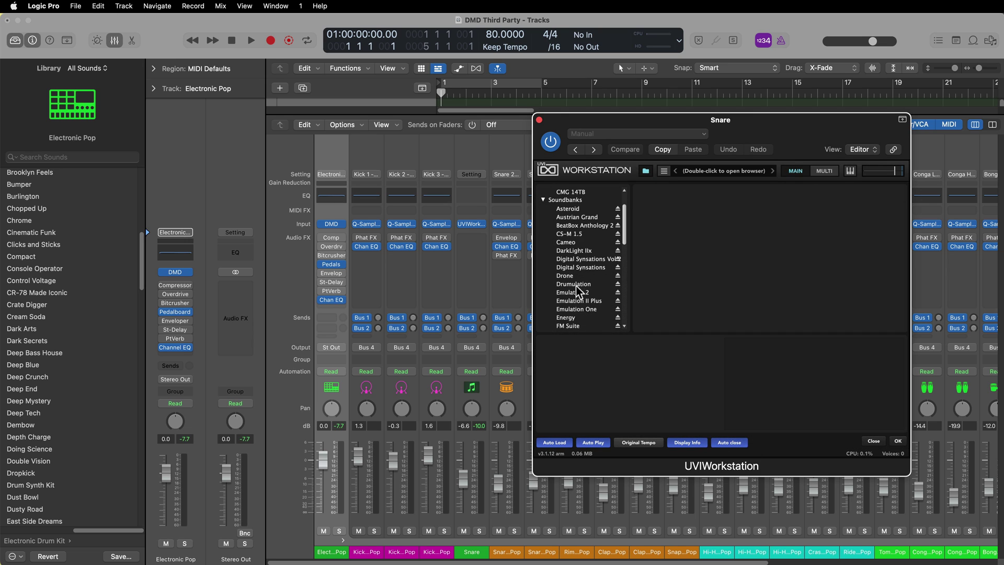
left_click(591, 285)
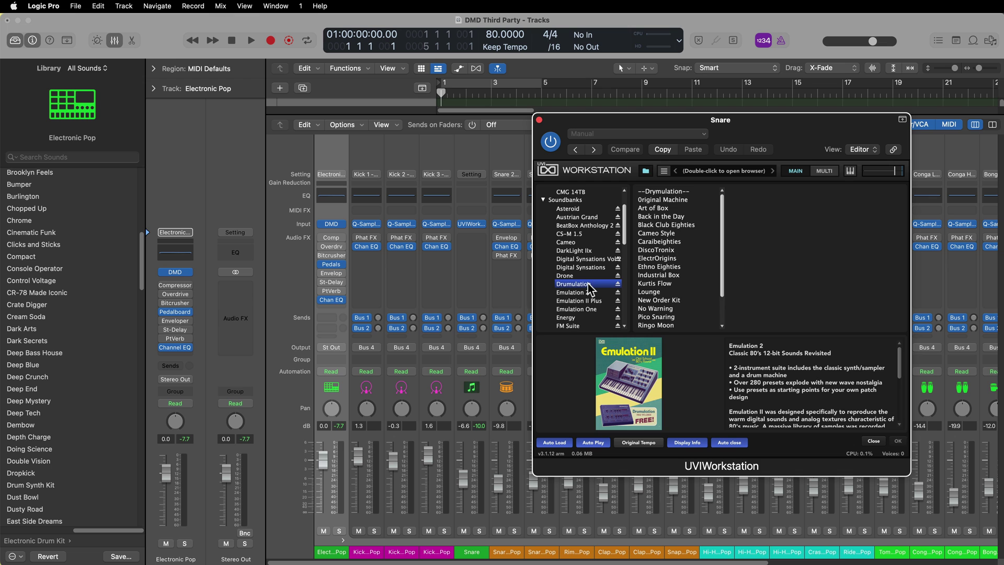
double_click(683, 206)
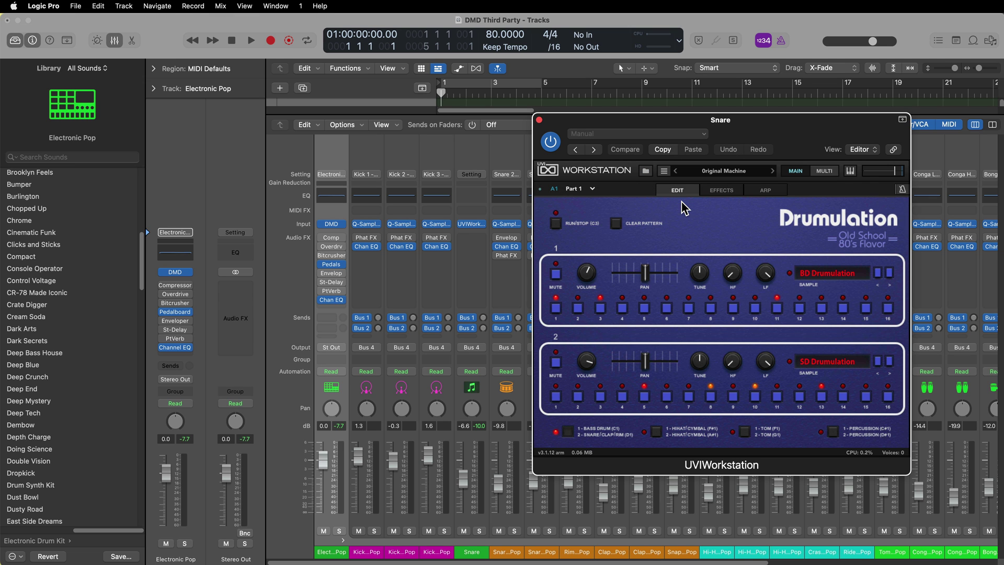
left_click(327, 224)
Step: Show the Snare pad's controls with Drum Machine Designer and Drumulation windows side by side
left_click_drag(763, 109, 681, 101)
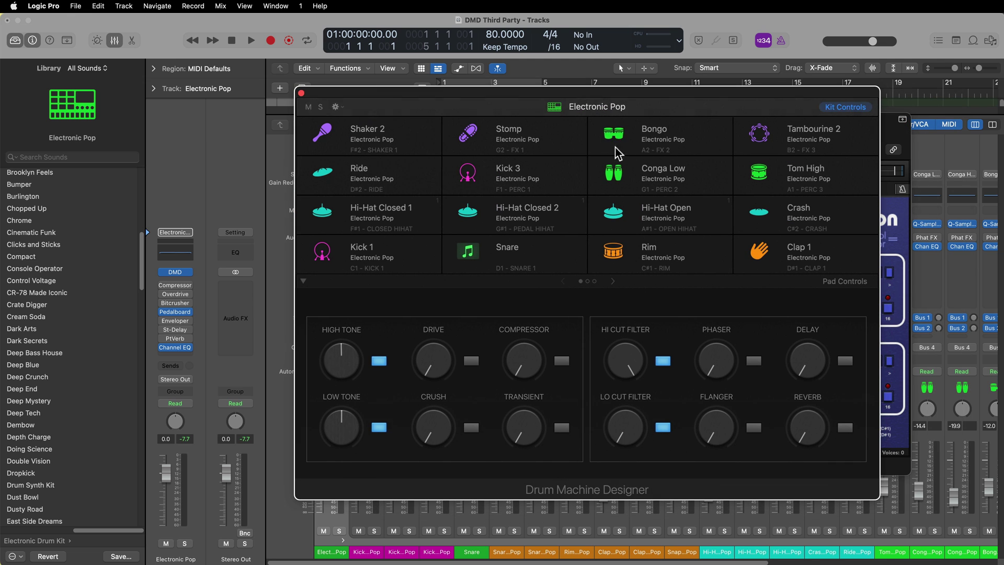
left_click(527, 249)
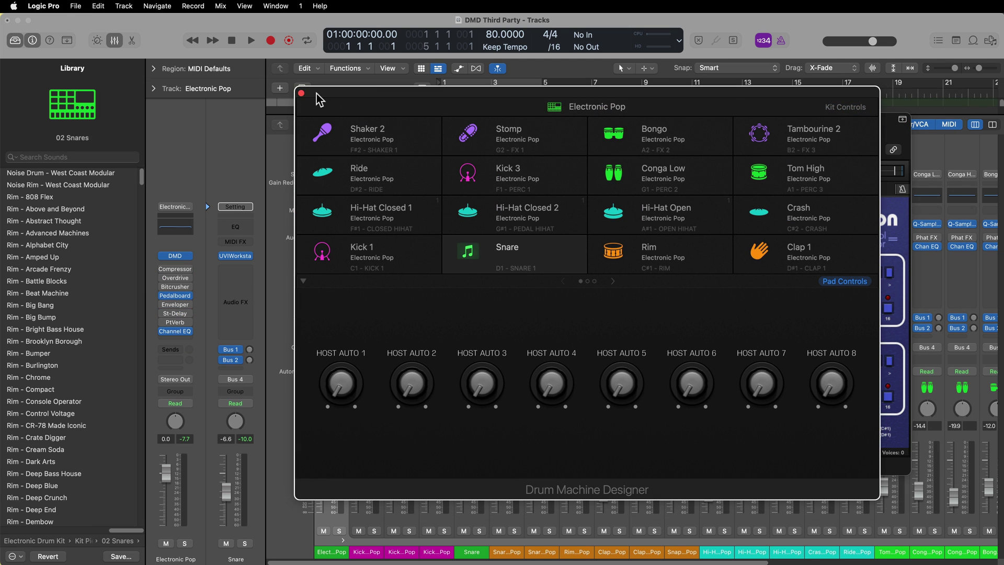
left_click_drag(319, 99, 79, 87)
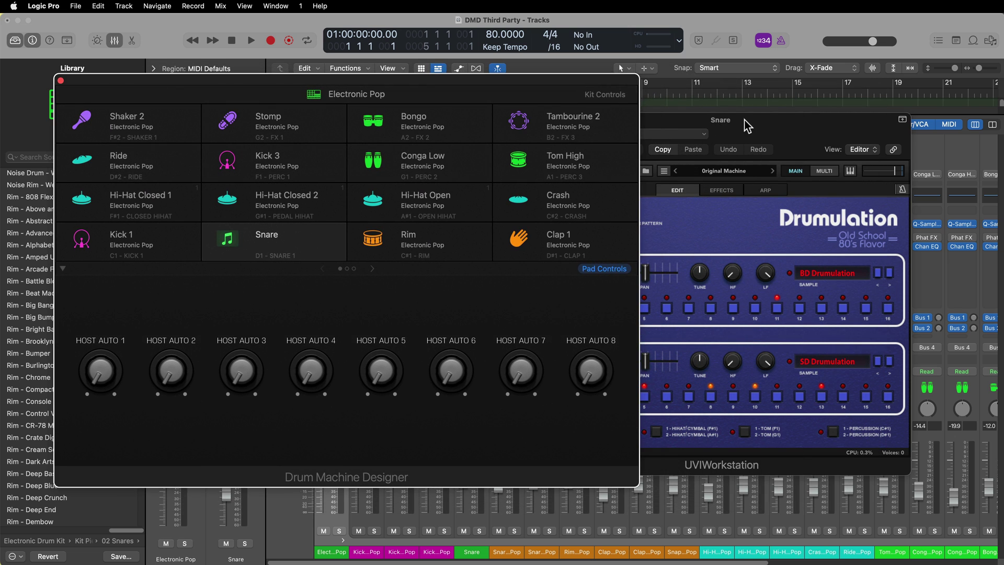
left_click_drag(747, 125, 792, 124)
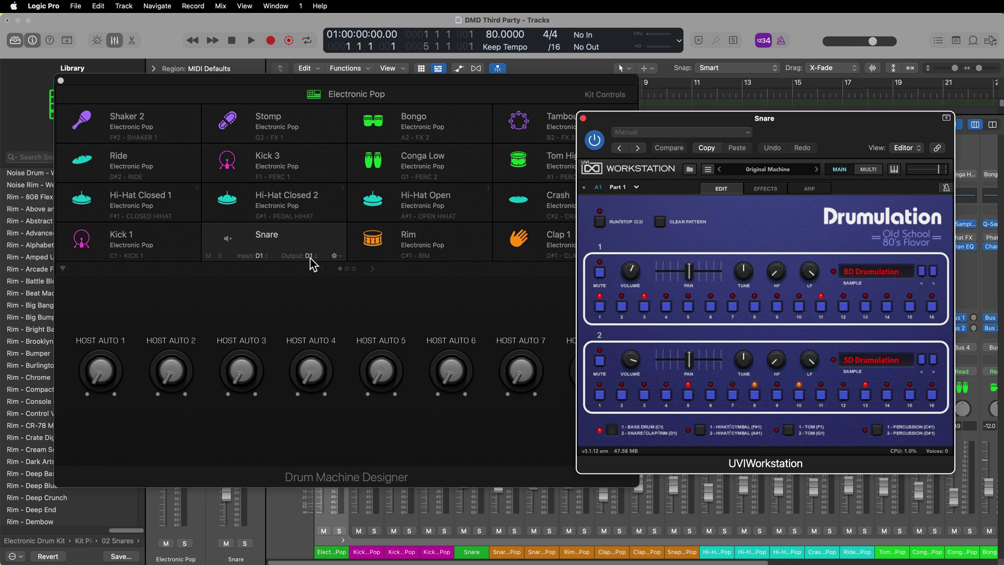
left_click(318, 262)
Step: Try several output notes for the Snare pad, settling on D1
left_click(322, 255)
mouse_move(334, 259)
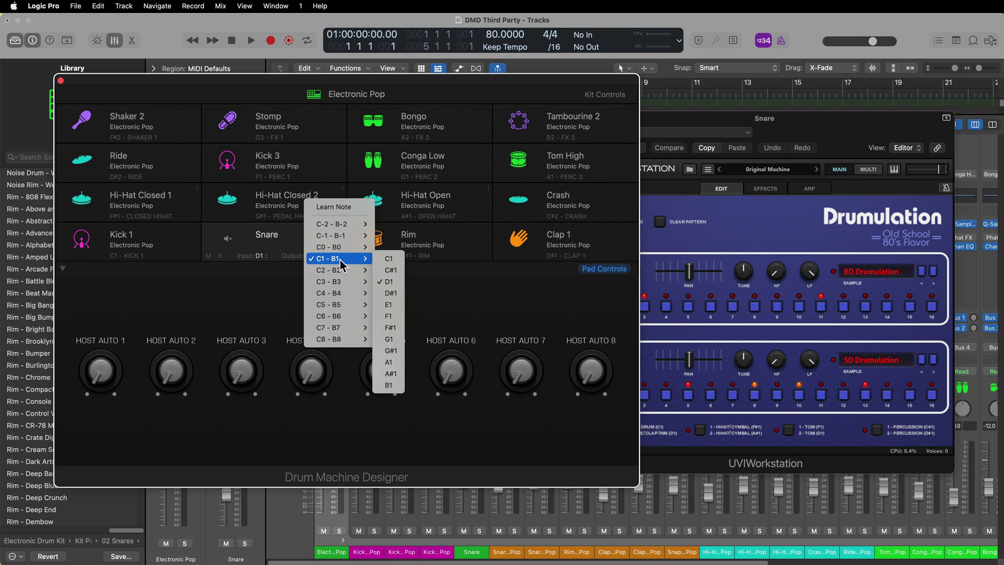
left_click(387, 304)
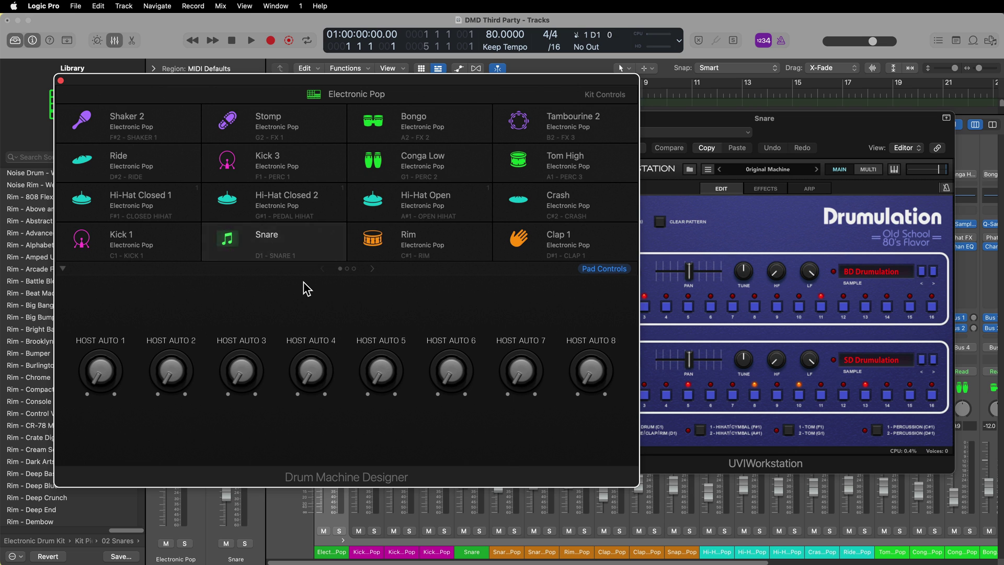
left_click(323, 257)
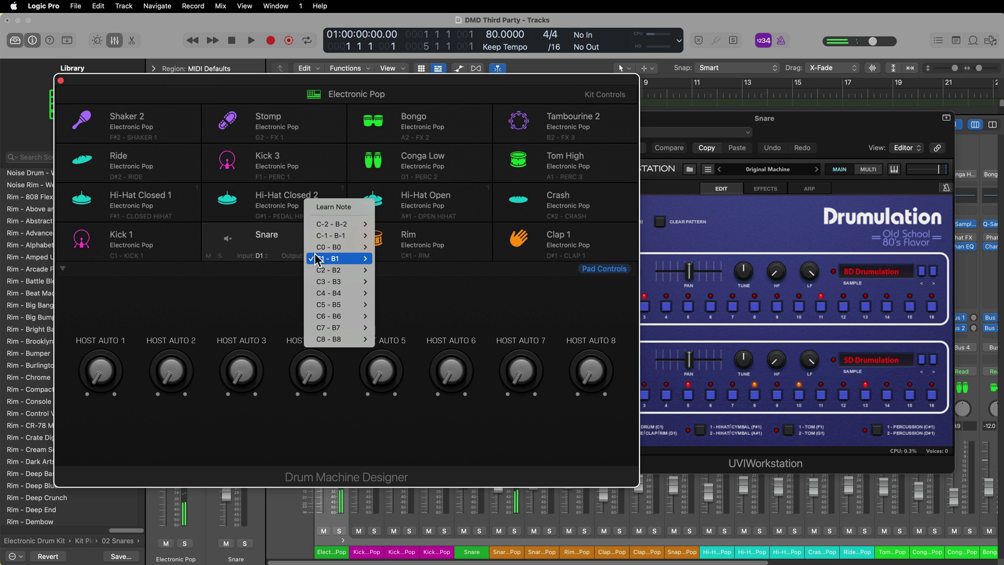
mouse_move(337, 264)
left_click(388, 293)
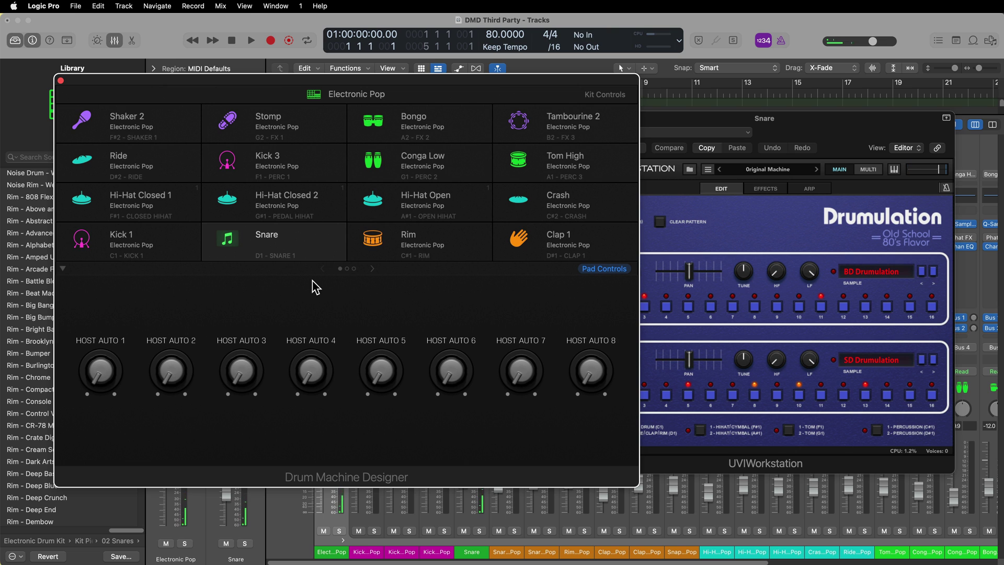
left_click(308, 255)
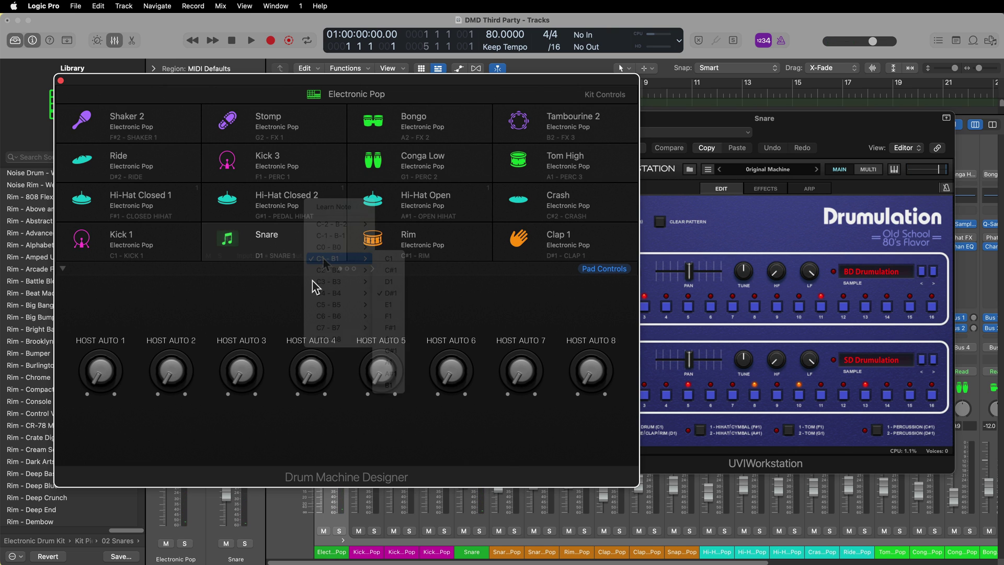
left_click(386, 285)
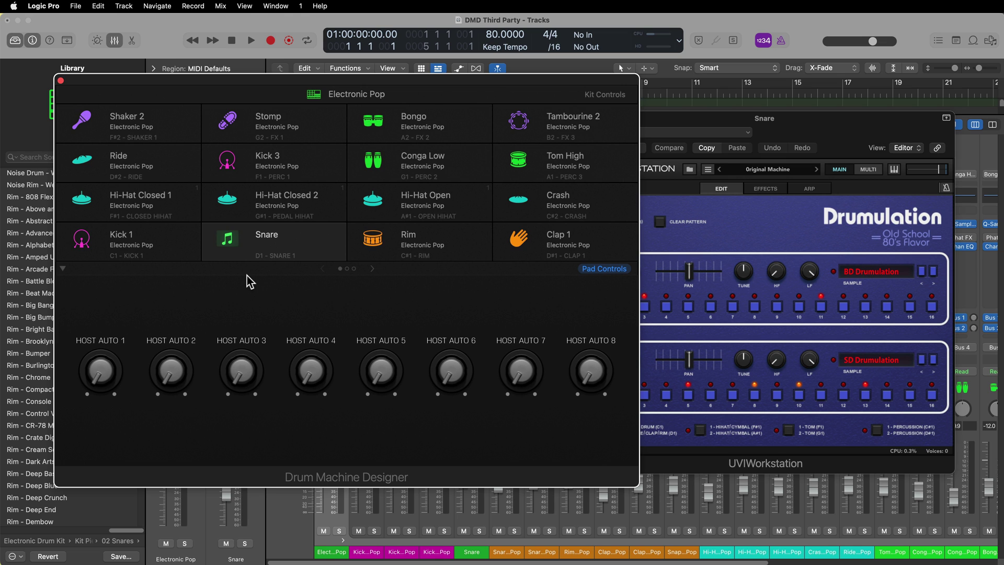
mouse_move(266, 259)
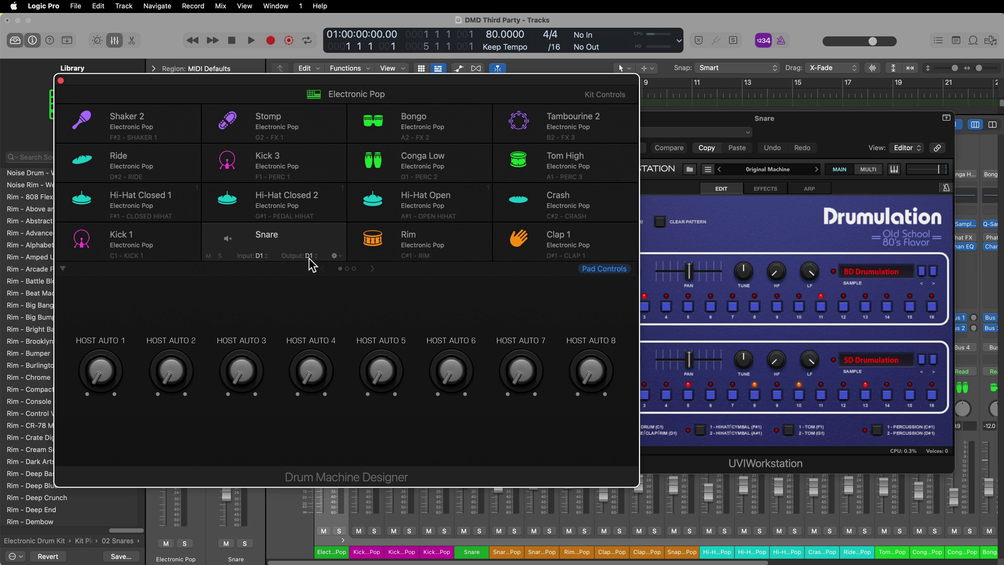
Step: Close the Drumulation and Drum Machine Designer windows, collapse the Electronic Pop stack, and hide the Mixer
left_click(721, 226)
left_click(583, 120)
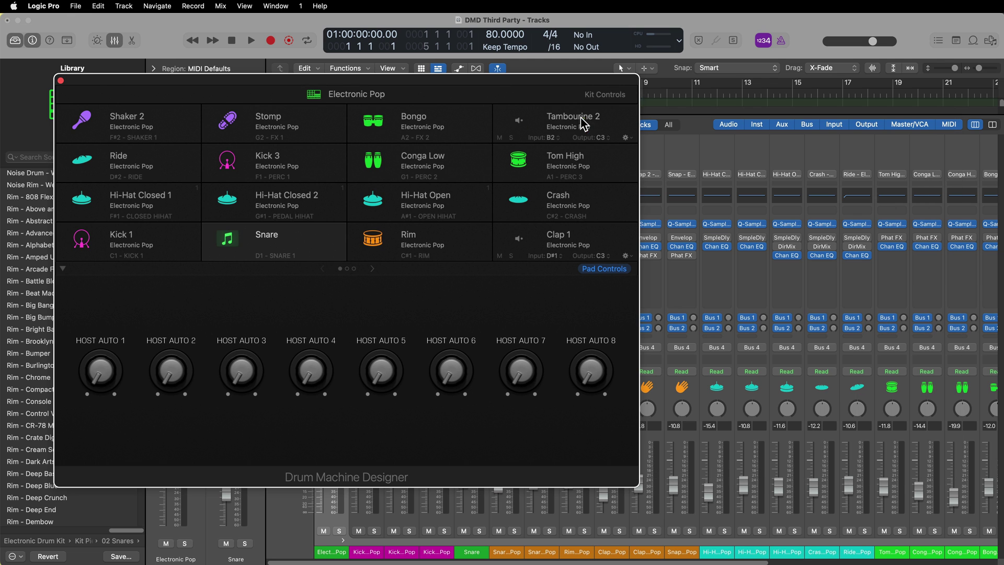
left_click(60, 80)
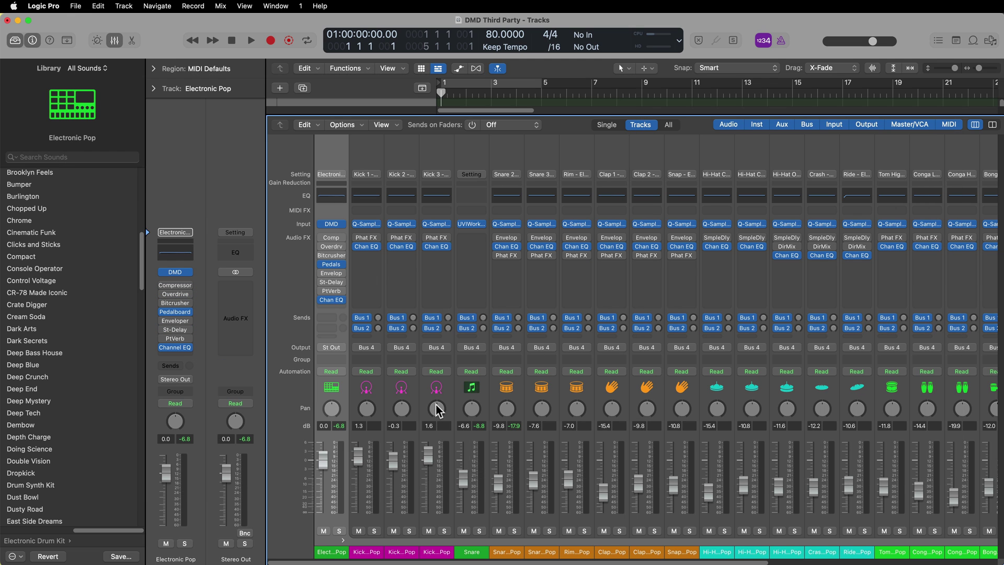
left_click(344, 540)
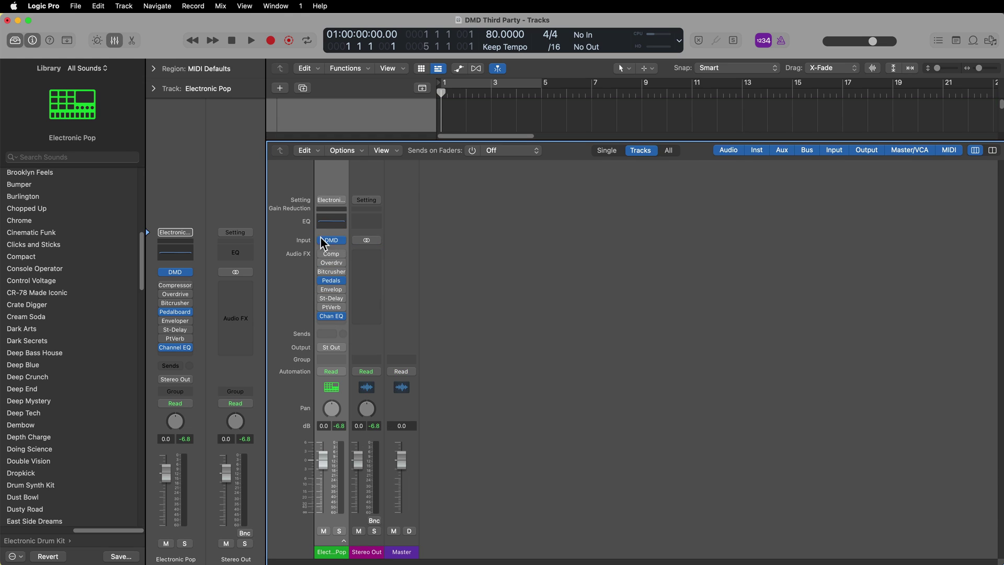
key("x")
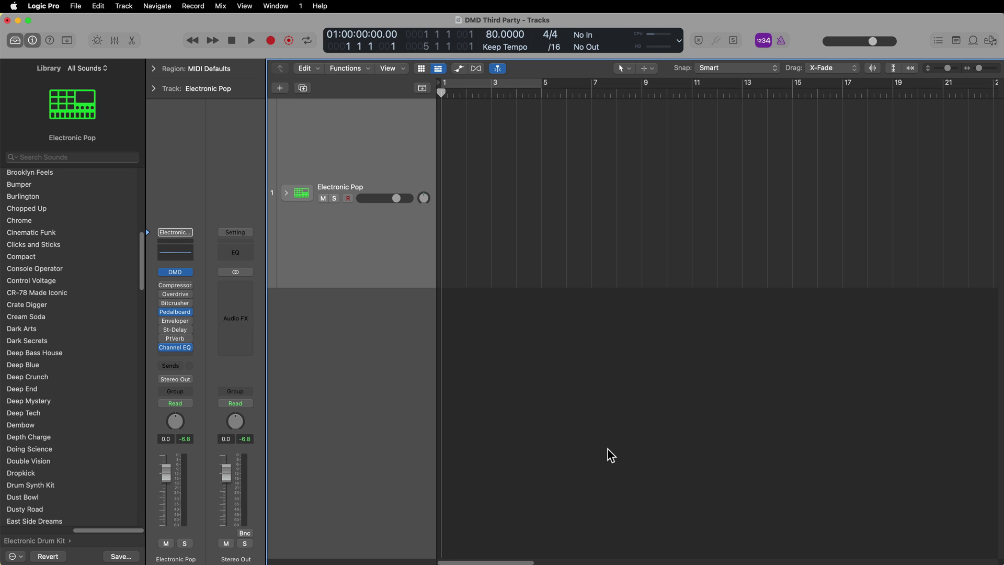
Step: Create a pattern region on the Electronic Pop track and enlarge the Step Sequencer to show the Snare row
right_click(451, 158)
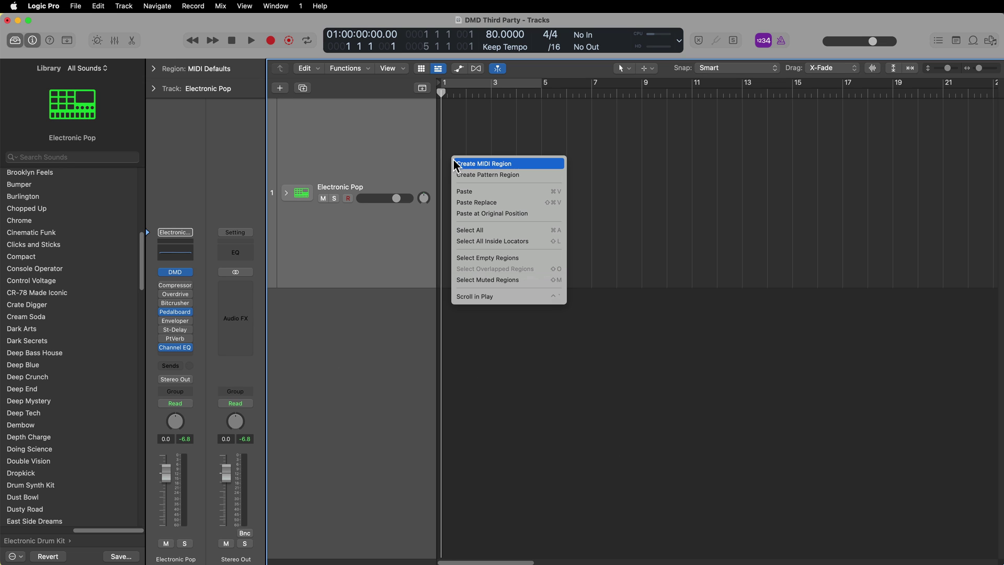
left_click(525, 174)
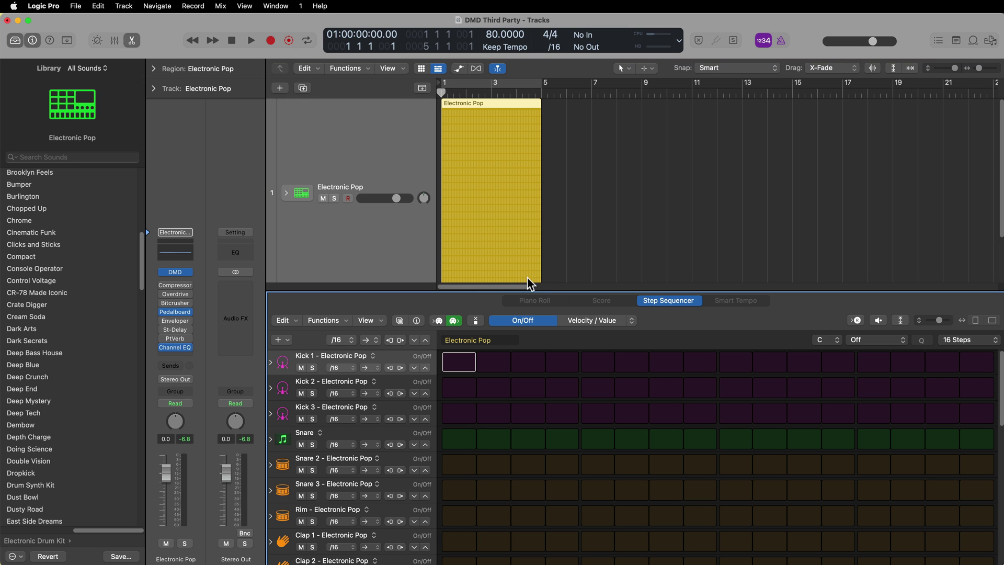
left_click_drag(549, 291, 536, 166)
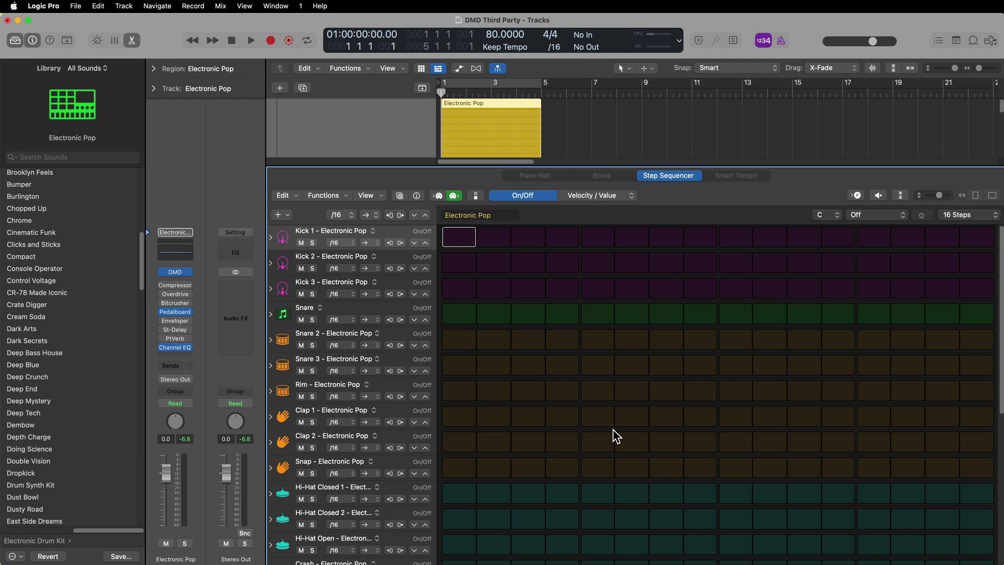
scroll(361, 387, "down", 5)
scroll(366, 324, "up", 5)
scroll(367, 381, "down", 5)
scroll(366, 410, "up", 5)
left_click(340, 308)
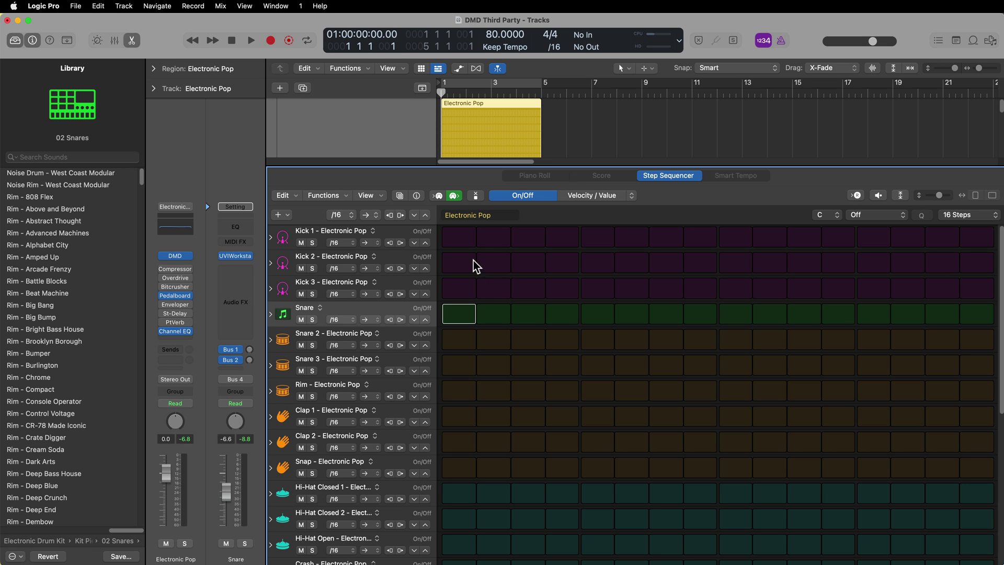
Step: Turn on Kick 1 steps 1, 4, 7, 10, 11 and Snare steps 5 and 13
left_click(459, 237)
left_click(562, 237)
left_click(597, 313)
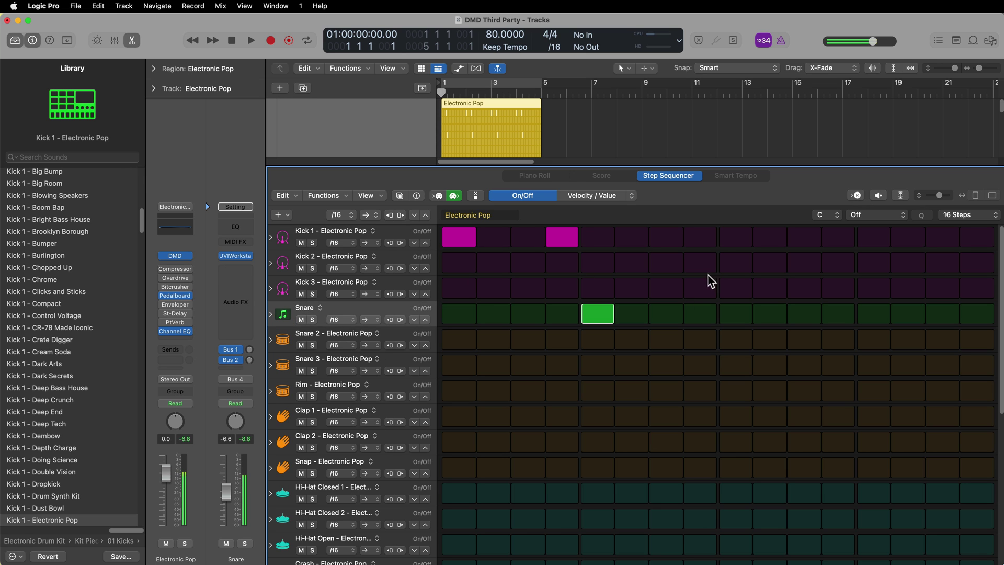
left_click(678, 238)
left_click(769, 237)
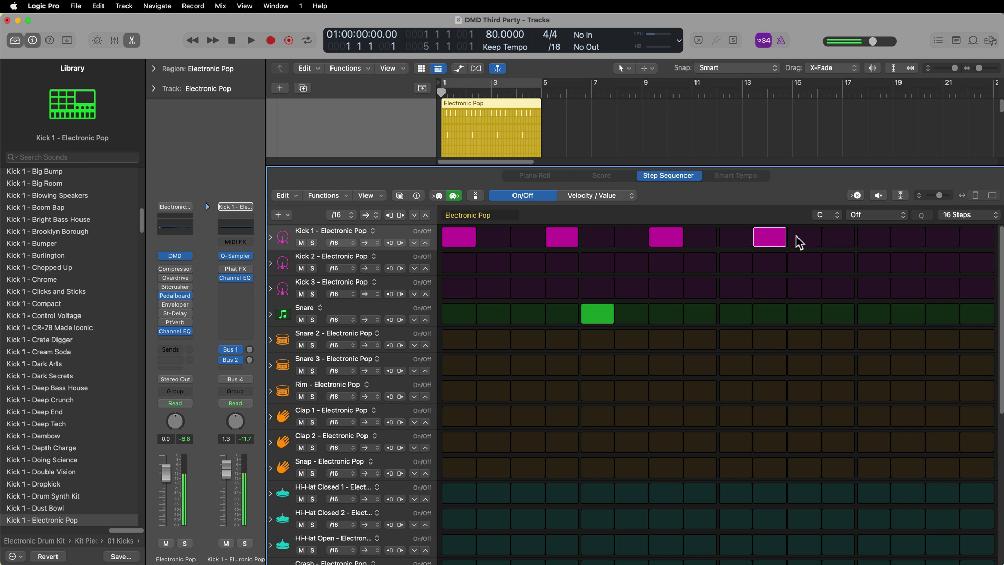
left_click(800, 237)
left_click(872, 315)
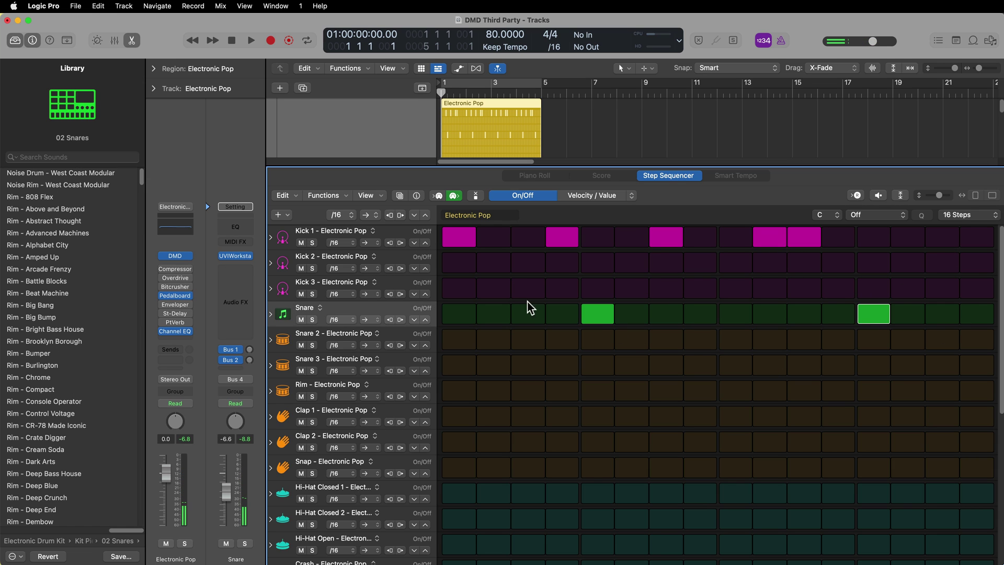
Step: Add Snare 3 steps 5, 13, 15, 16 and Snare 2 step 15
left_click(599, 337)
left_click(599, 339)
left_click(598, 364)
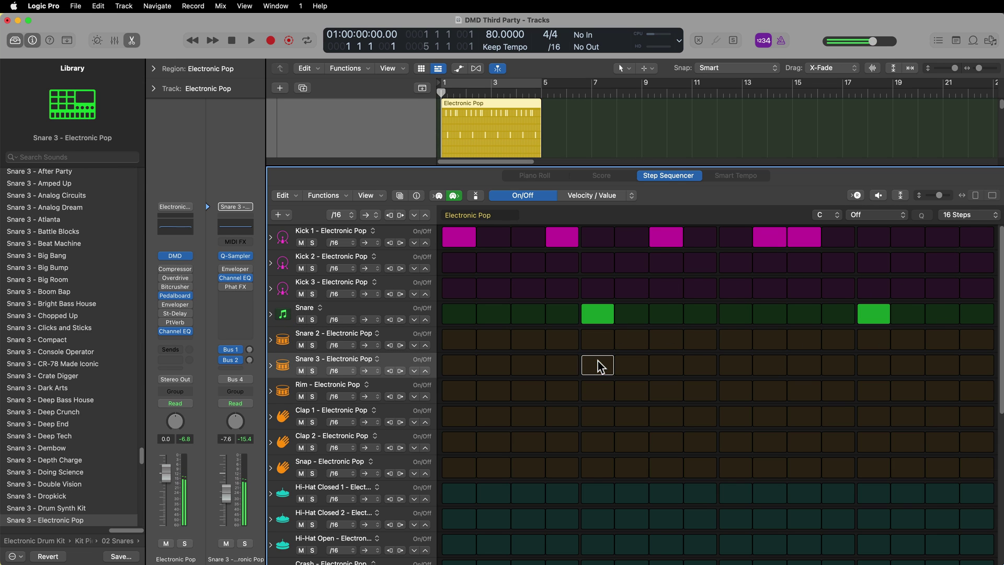
left_click(872, 365)
left_click_drag(951, 345, 965, 348)
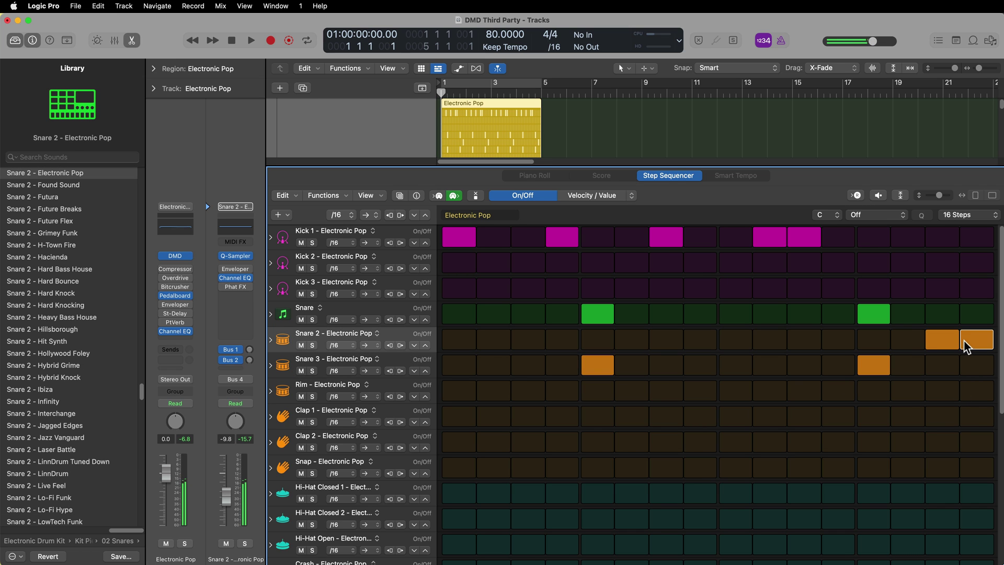
left_click(943, 392)
left_click(977, 361)
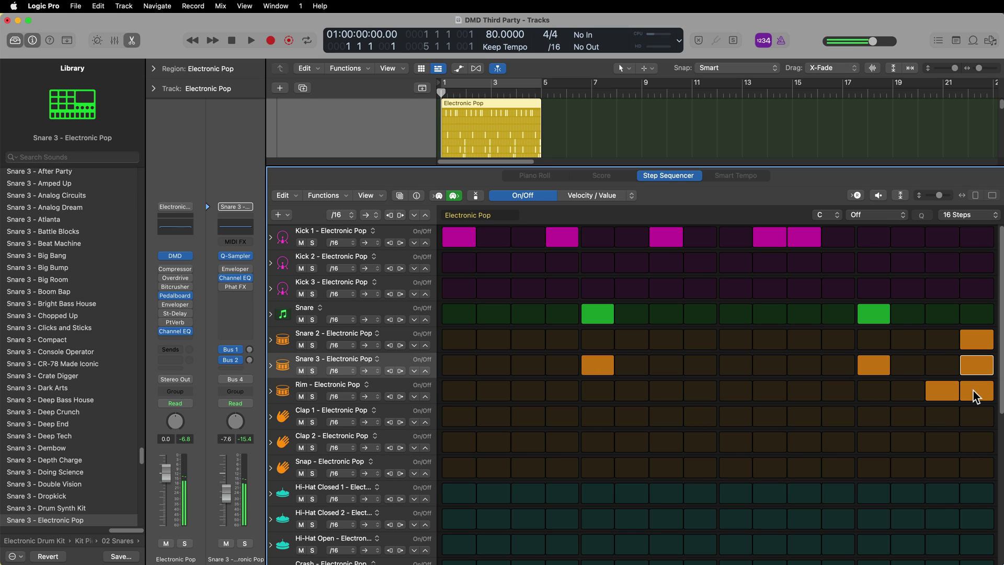
left_click(977, 361)
left_click(976, 340)
left_click(944, 391)
left_click_drag(944, 365, 971, 366)
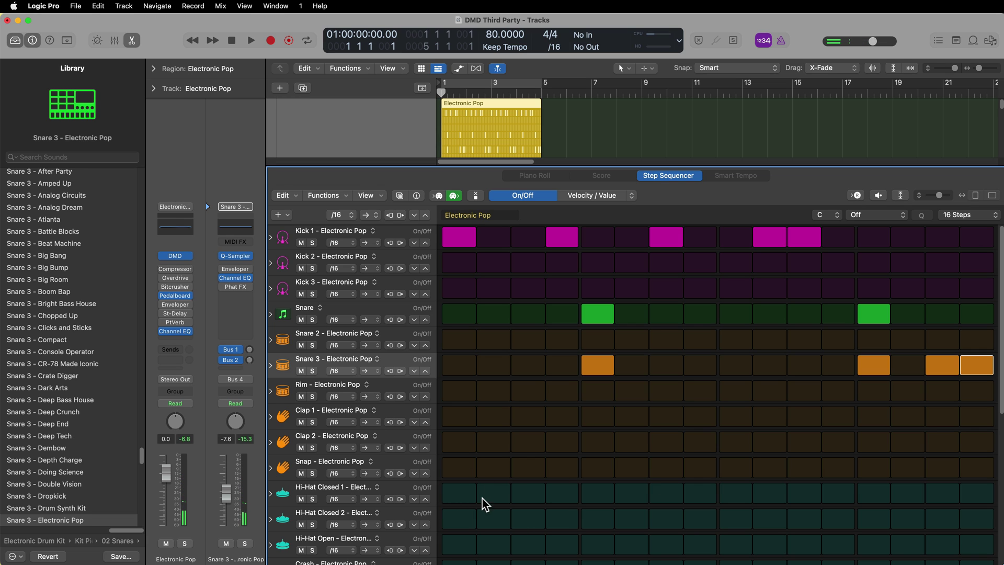
Step: Turn on Hi-Hat Closed 1 steps 1, 3–5, 7–9 and 15–16, plus a few others
left_click(458, 494)
left_click_drag(532, 496, 591, 496)
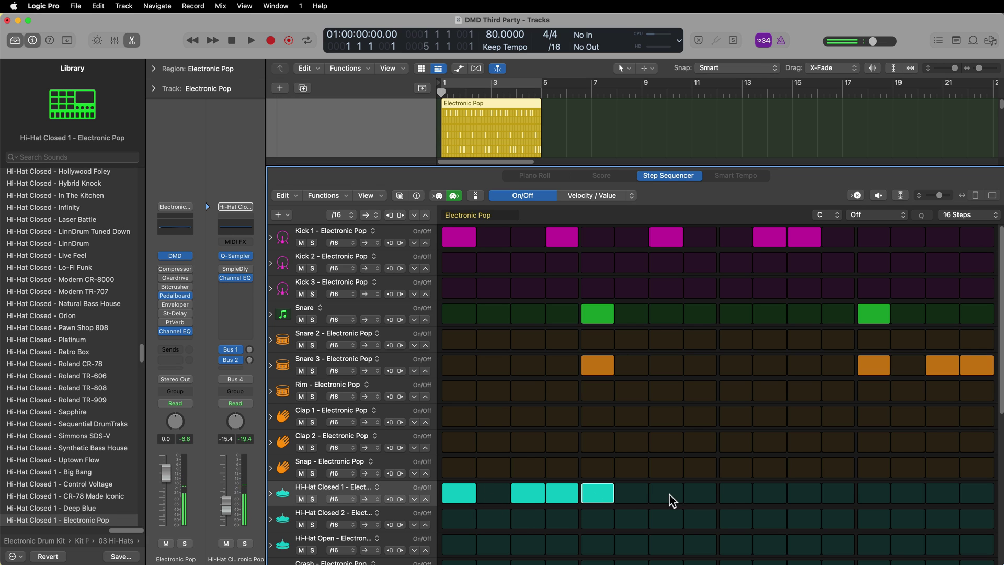
left_click_drag(669, 495, 735, 495)
left_click(805, 494)
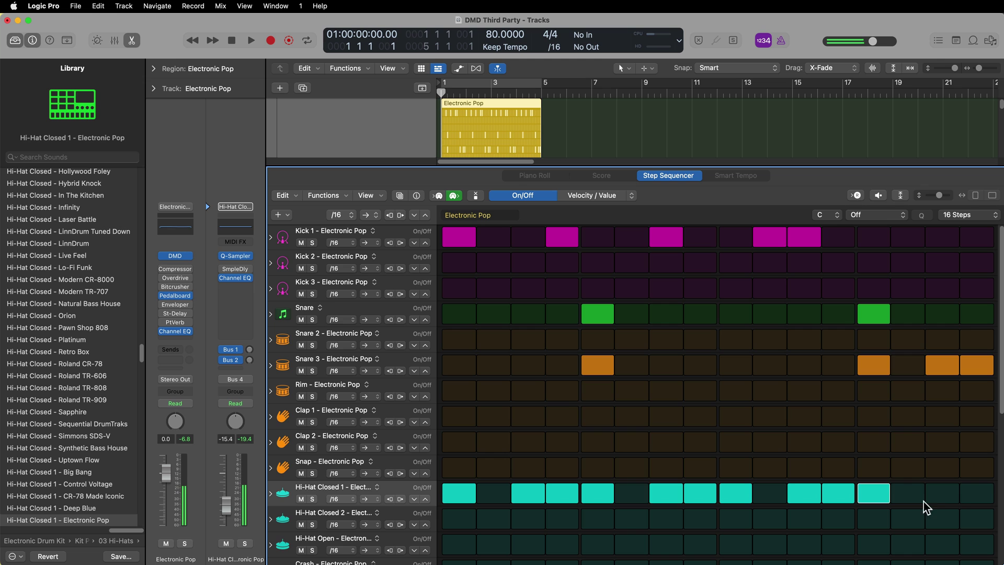
left_click_drag(927, 500, 967, 498)
Step: Cycle bars 1–5 of the Electronic Pop region, play the beat, and show the Mixer
left_click(505, 121)
key("super+u")
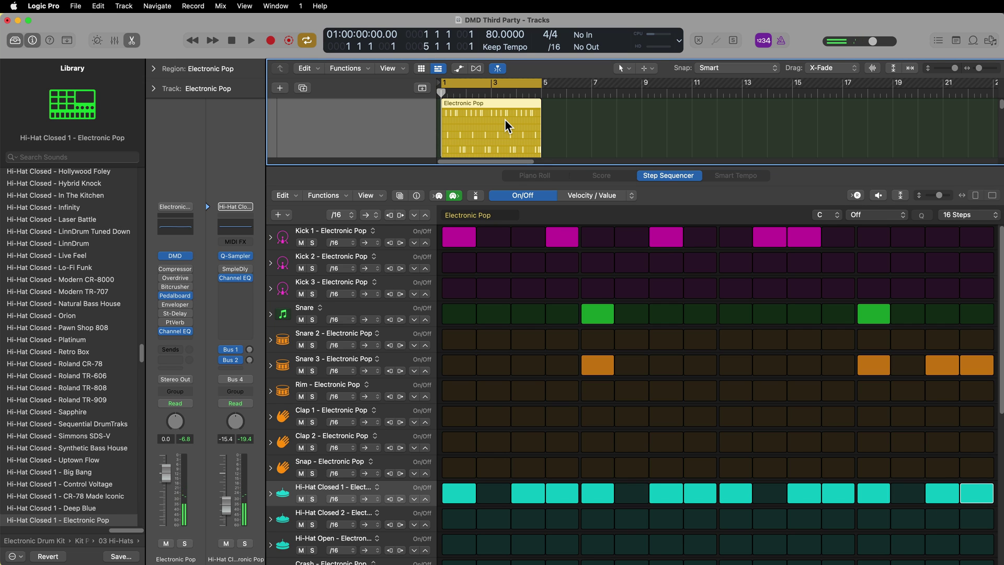
key("space")
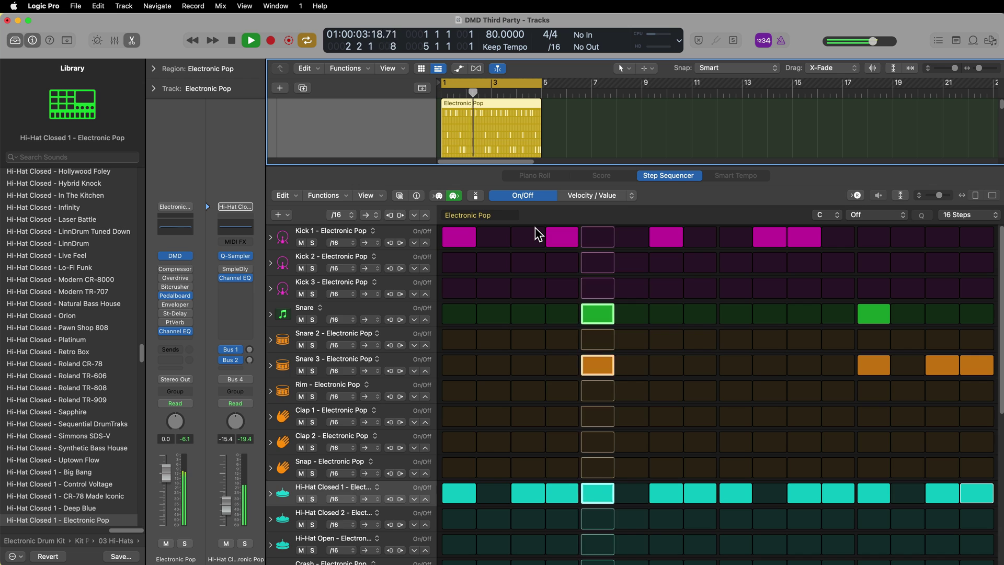
key("x")
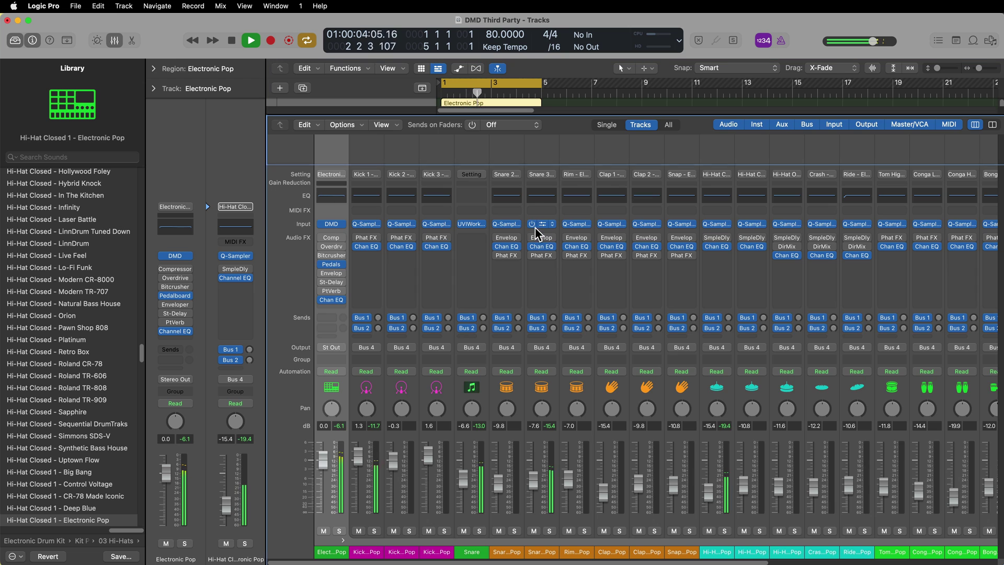
Step: Stop playback, select the UVI Workstation Snare strip, and review the kit's channels in the mixer
key("space")
left_click(477, 553)
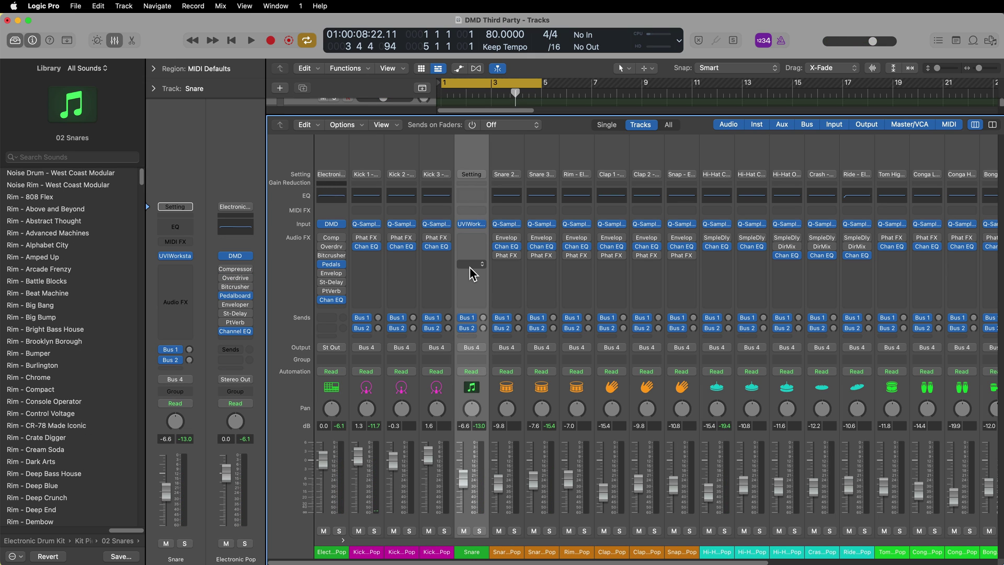
left_click(343, 540)
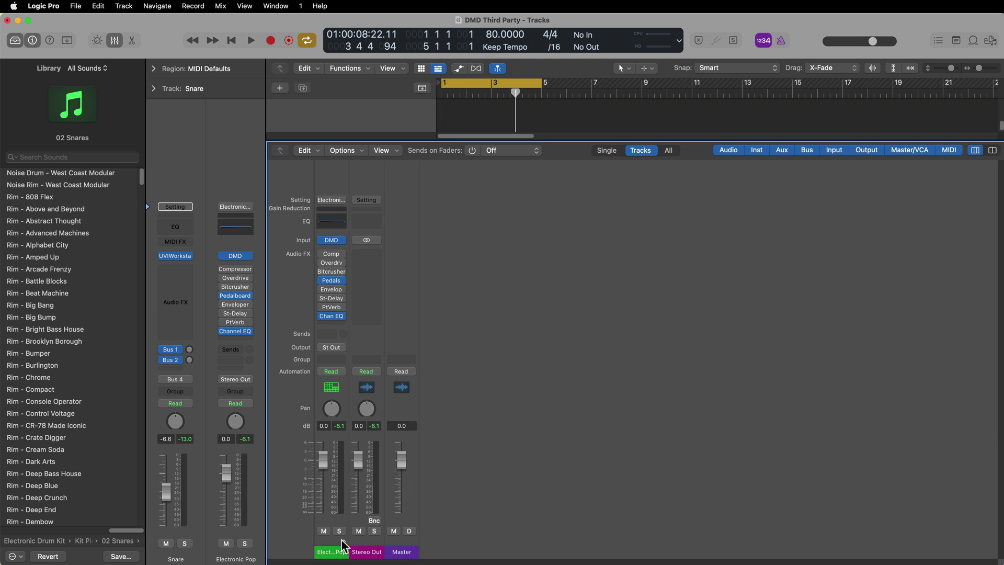
left_click(343, 541)
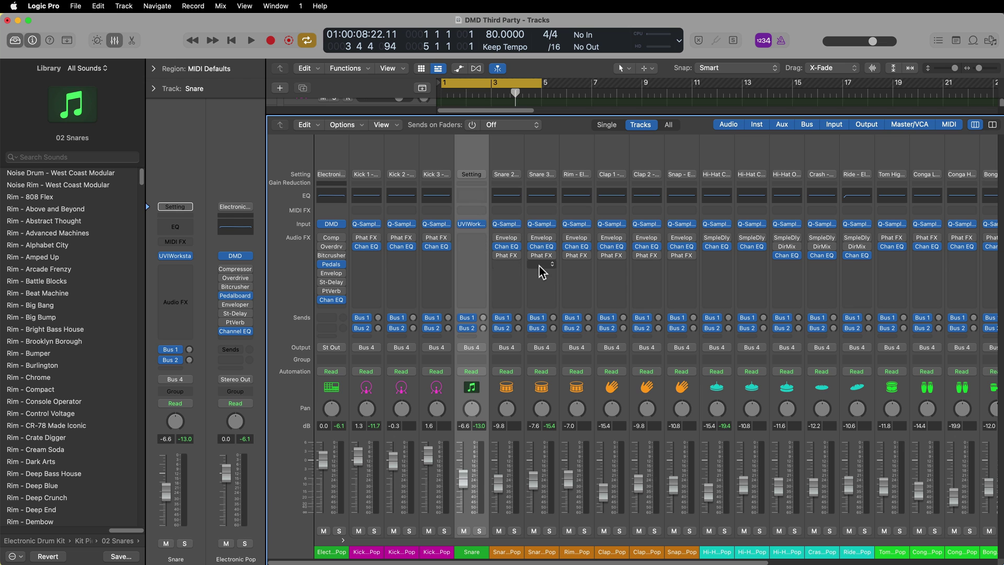
scroll(496, 297, "right", 5)
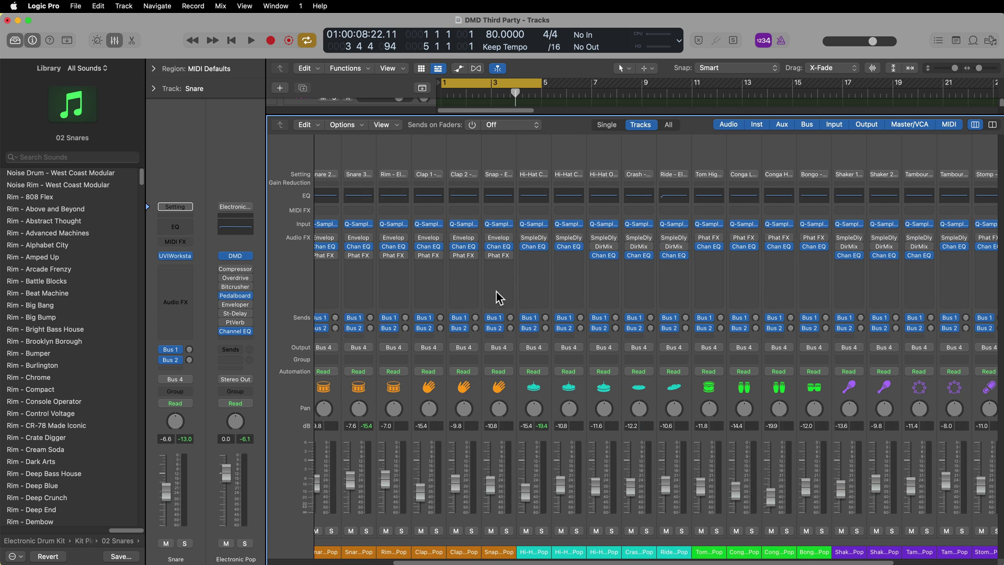
scroll(497, 297, "left", 5)
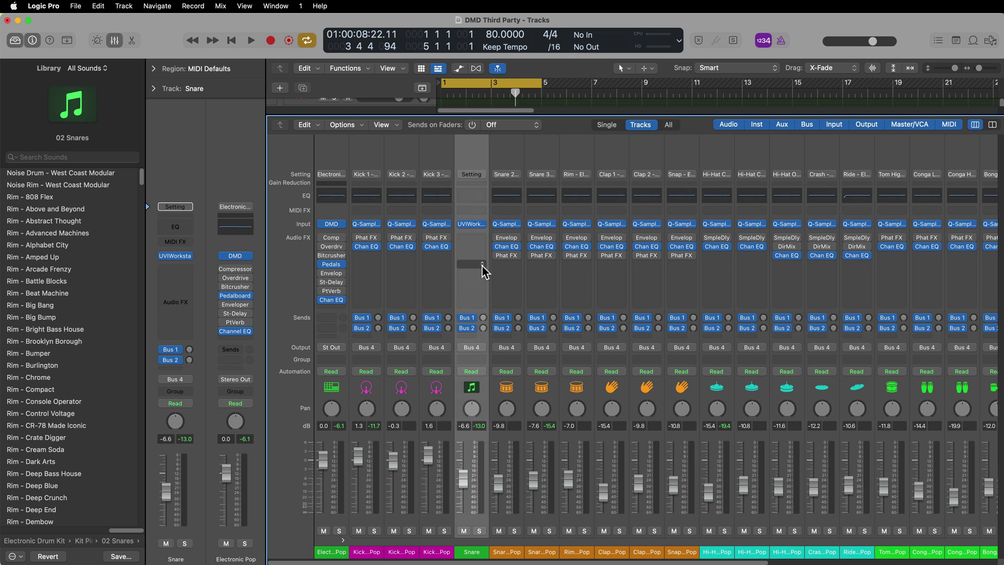
Step: Replace the Snare channel's UVI Workstation instrument with Drum Synth in Mono
left_click(481, 224)
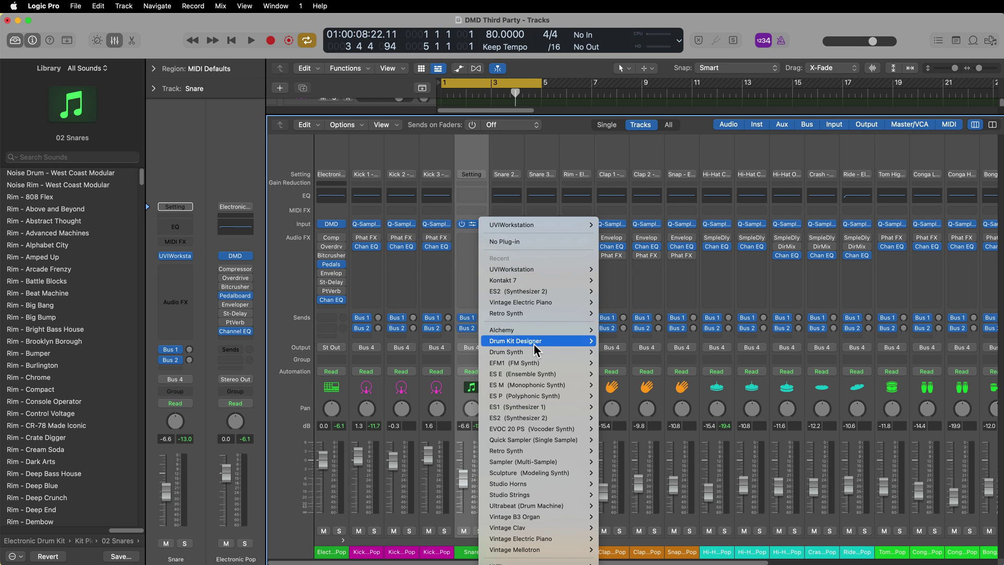
mouse_move(534, 345)
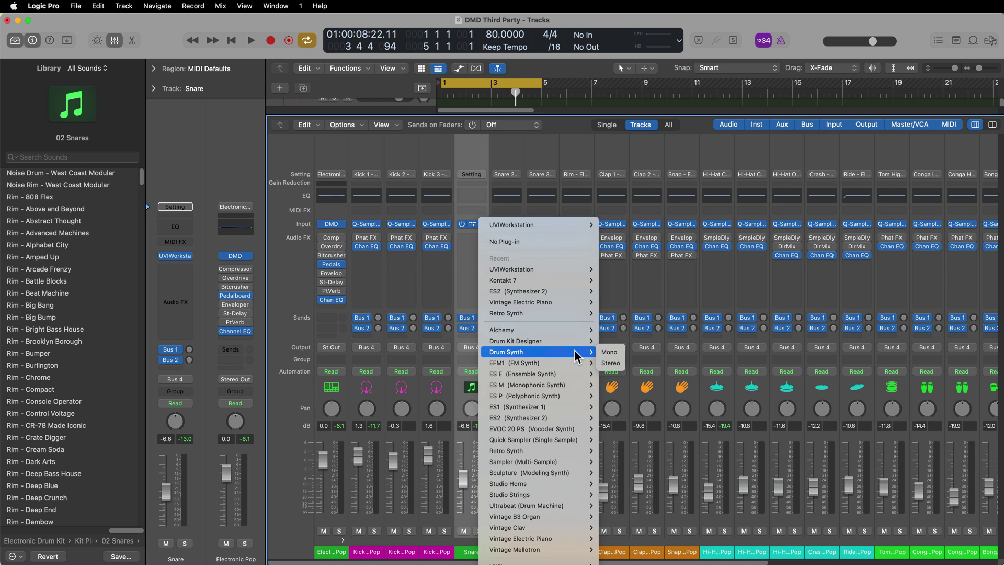
mouse_move(570, 340)
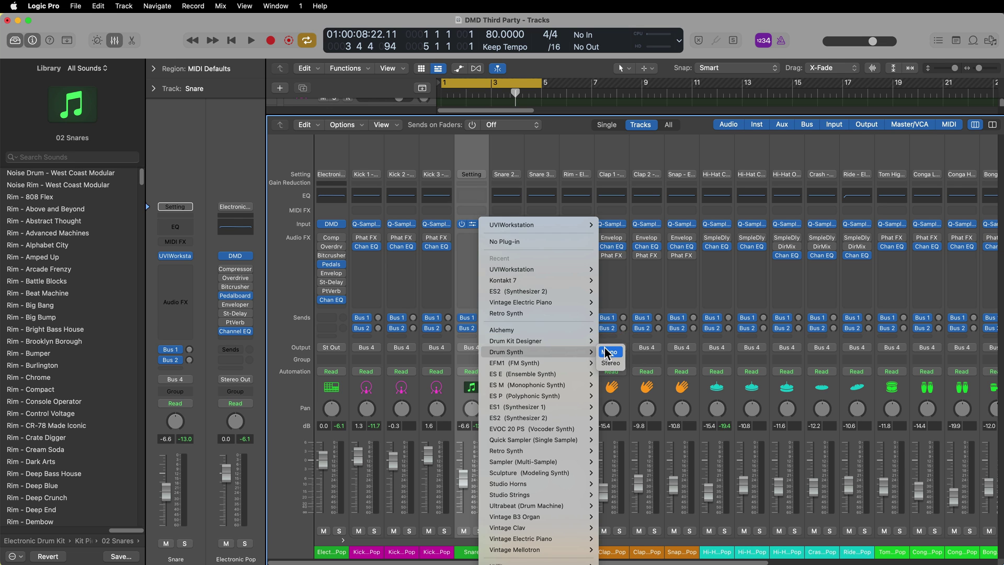
left_click(609, 352)
Step: Switch Drum Synth to the Snares and Claps category and try the Electronic Snare model
left_click_drag(749, 166, 760, 293)
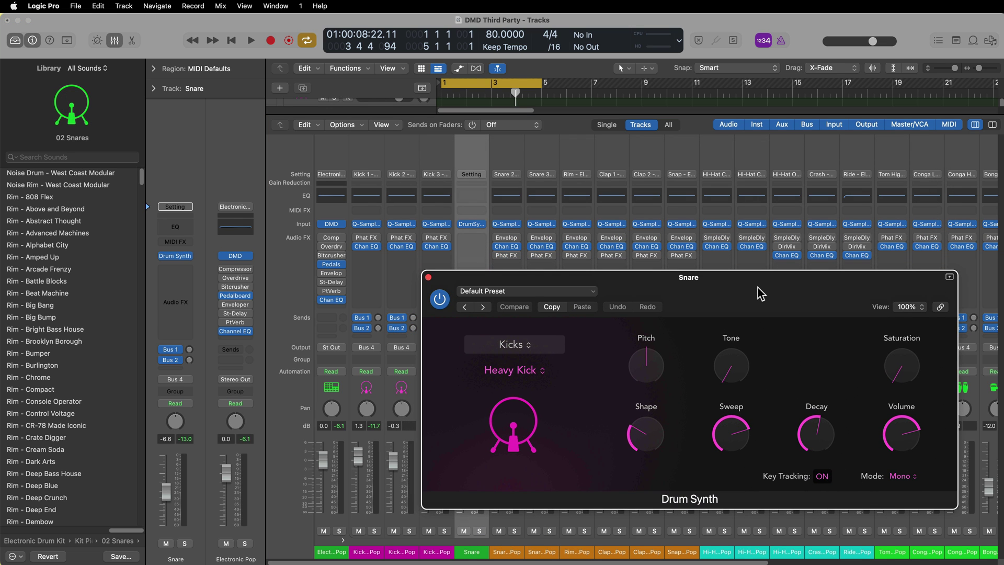
left_click(537, 348)
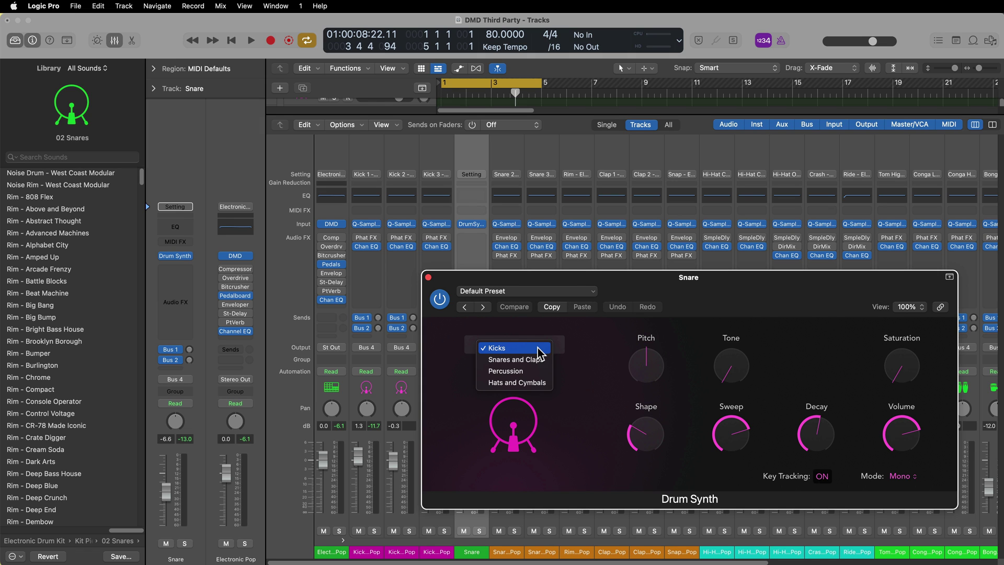
left_click(537, 359)
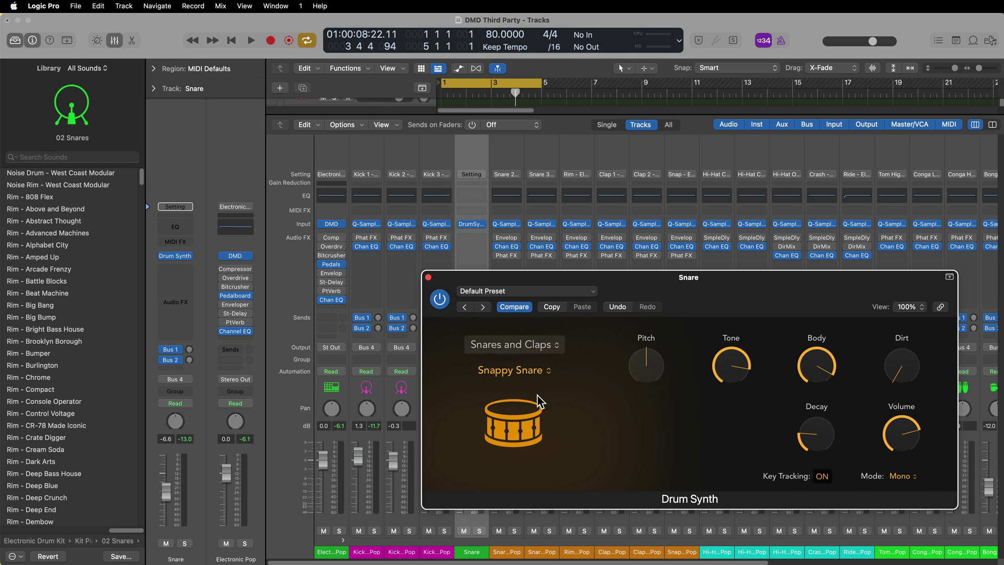
left_click(529, 366)
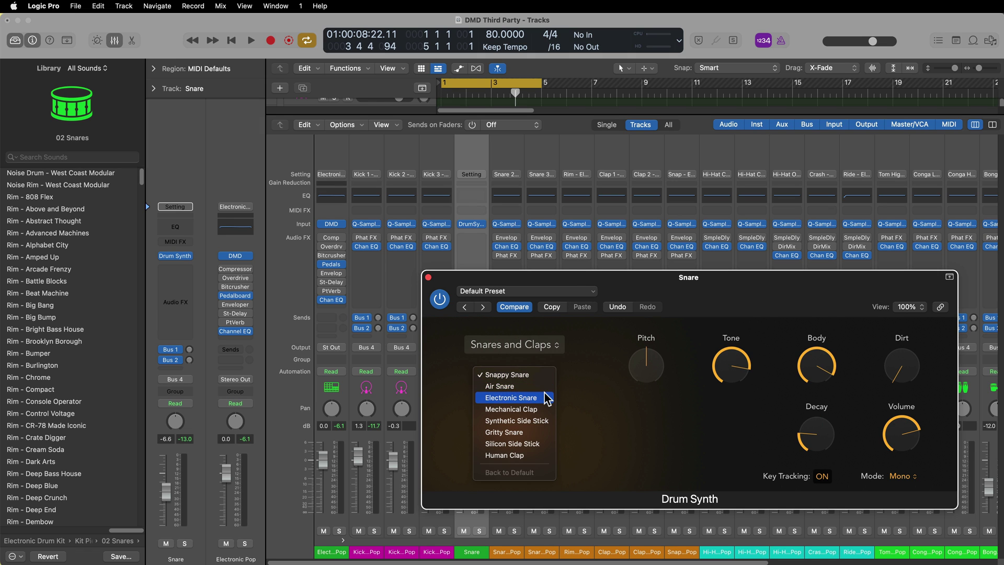
left_click(605, 443)
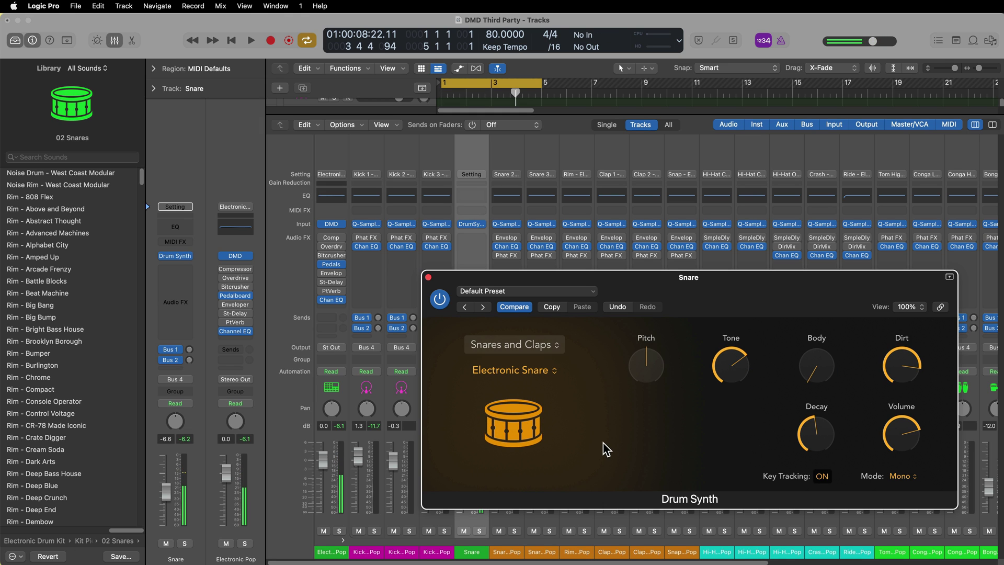
Step: Audition Mechanical Clap, Synthetic Side Stick, Gritty Snare and Silicon Side Stick during playback, then settle on Human Clap
left_click(554, 371)
left_click(543, 386)
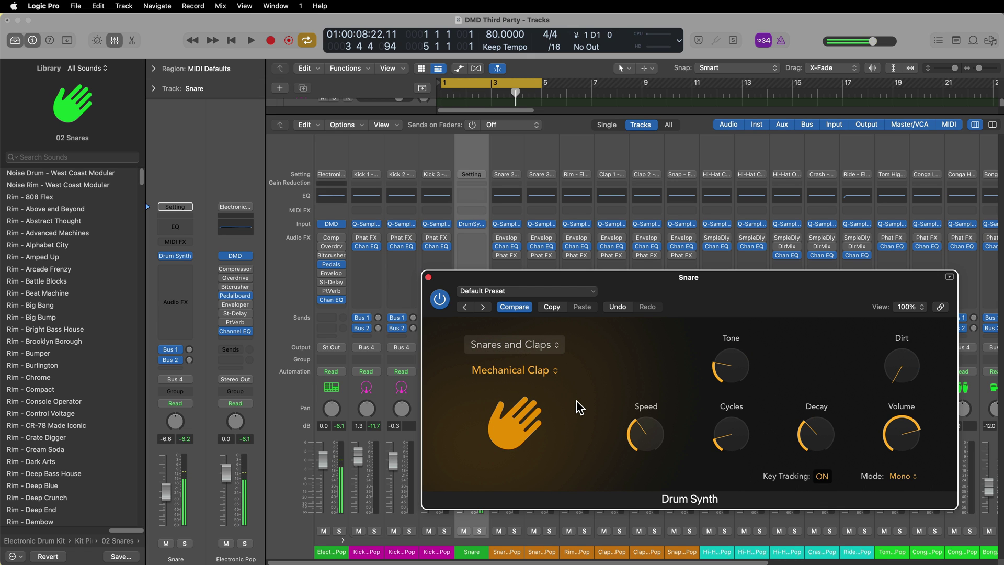
key("space")
left_click(553, 371)
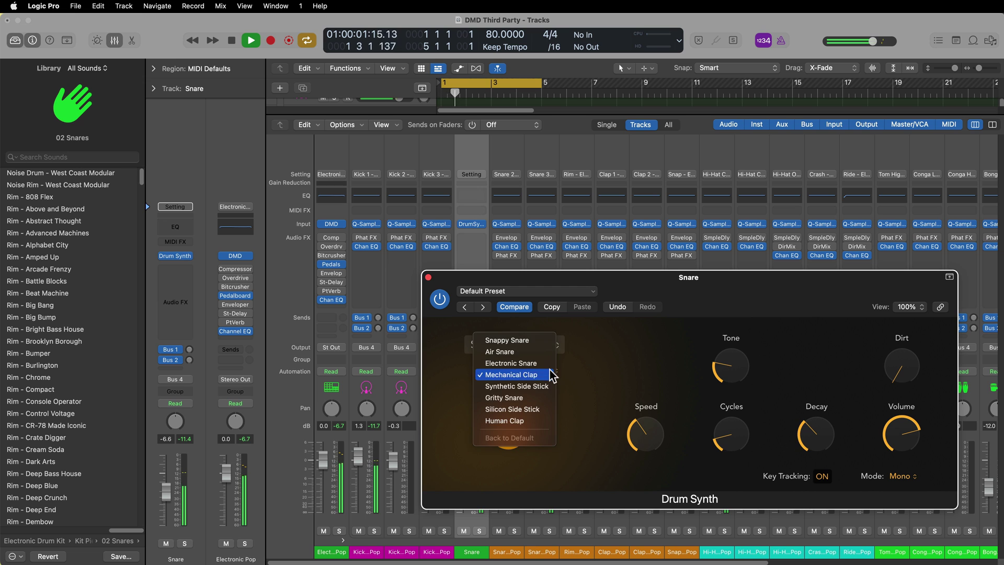
left_click(546, 385)
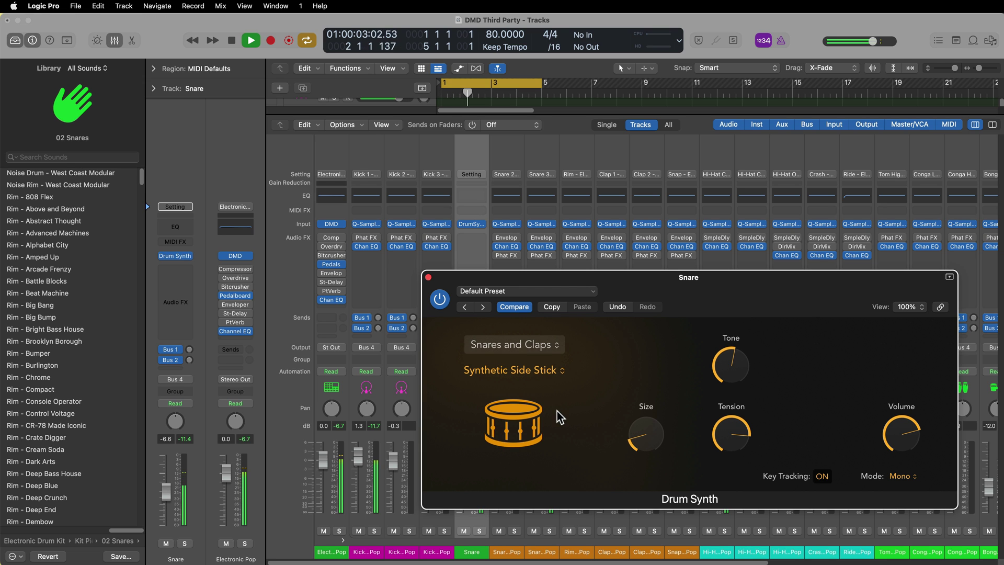
left_click(546, 381)
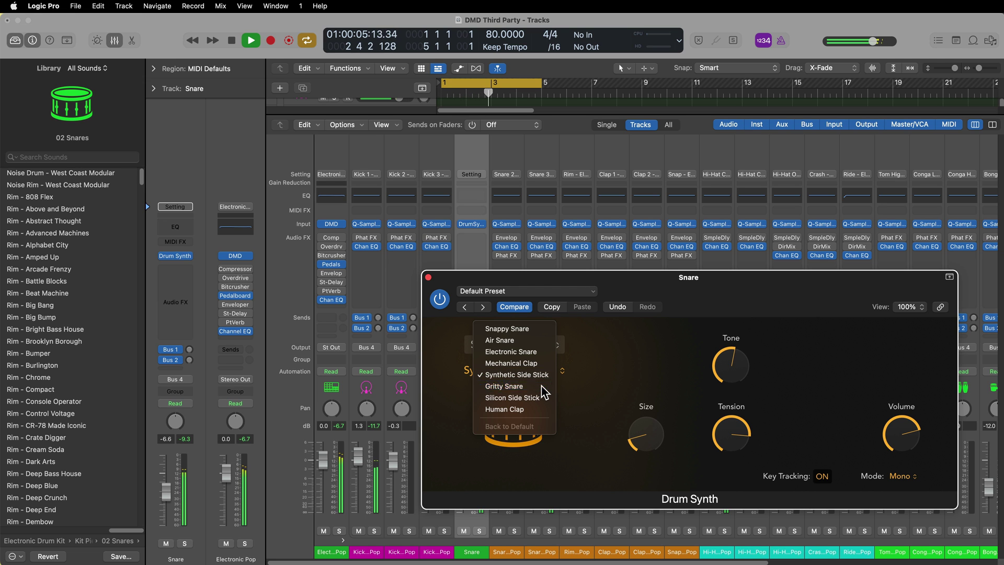
left_click(543, 387)
left_click(546, 374)
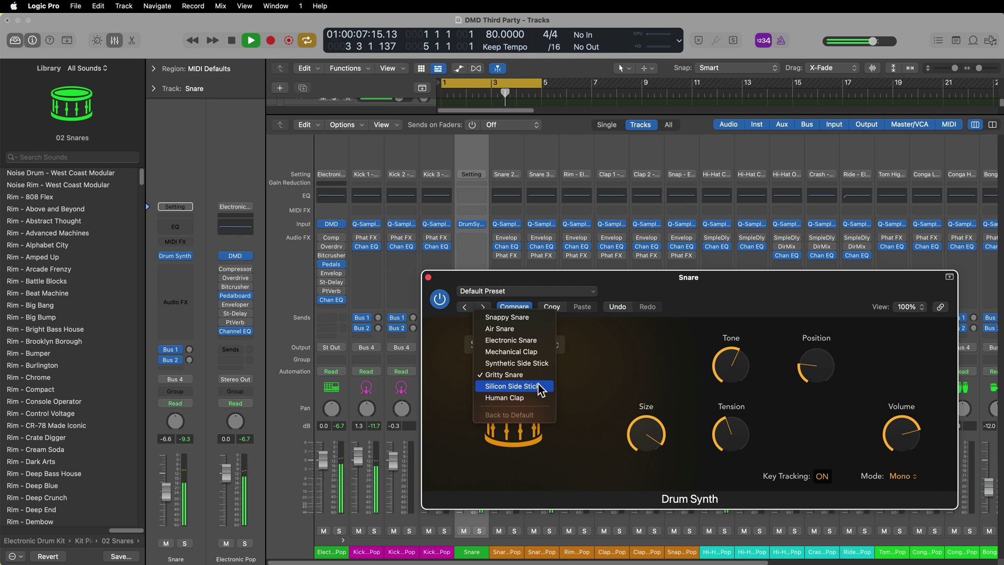
left_click(540, 386)
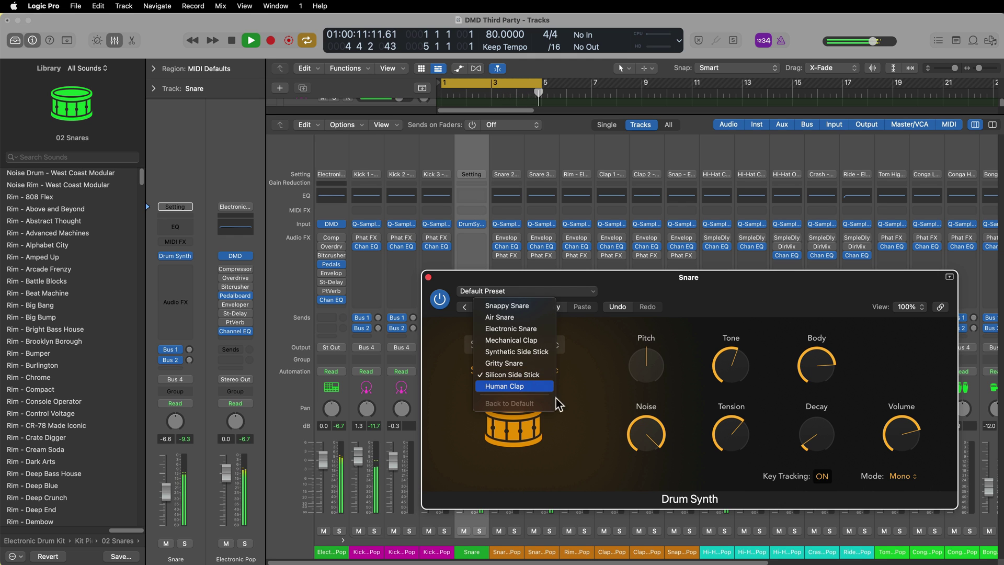
left_click(539, 386)
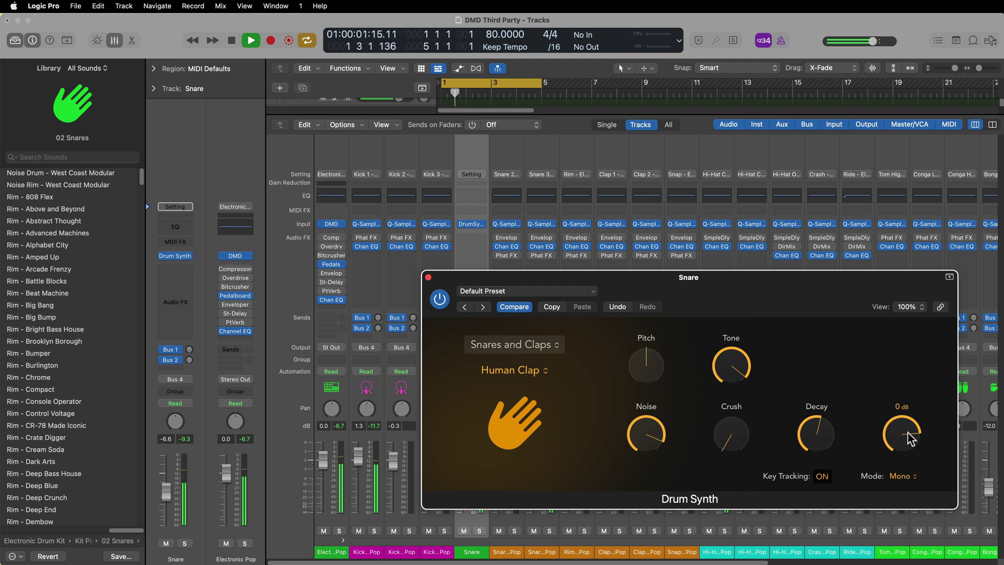
mouse_move(912, 437)
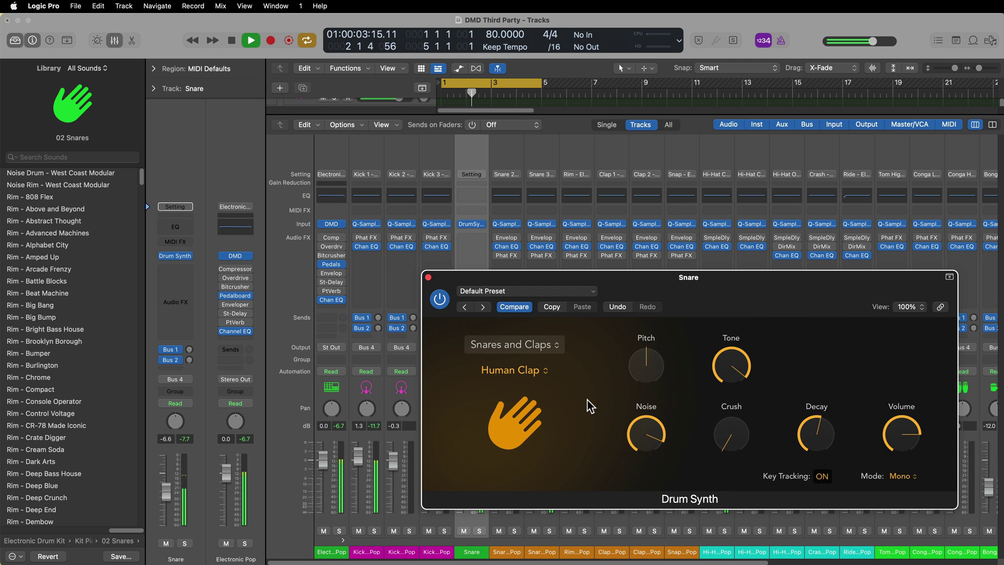
key("space")
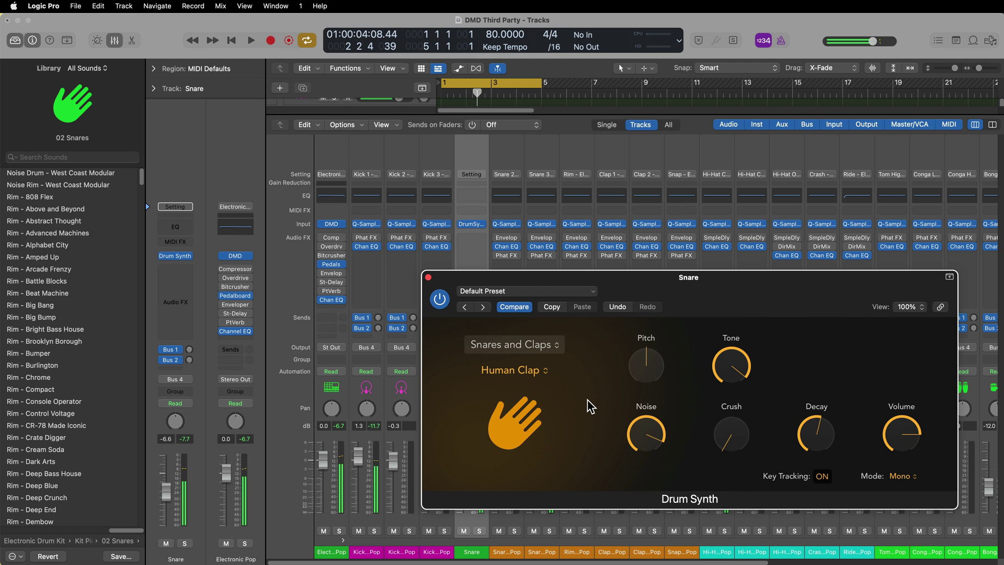
Step: Close the Drum Synth plug-in window to return to the mixer
left_click(428, 277)
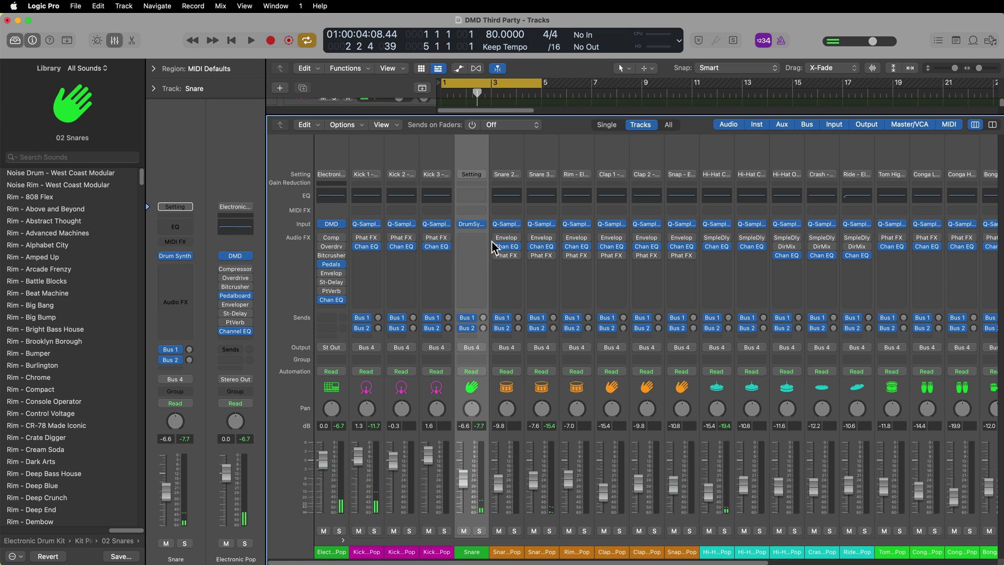